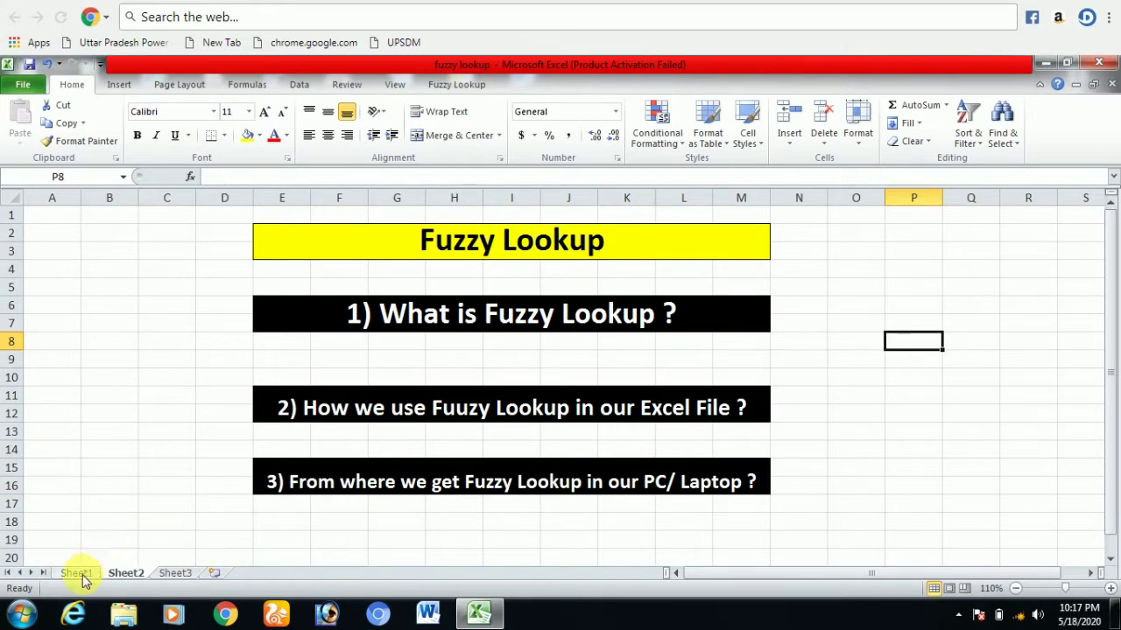
# - Open Sheet1 and examine the book titles and costs in the source table and the book list awaiting costs
pyautogui.click(81, 575)
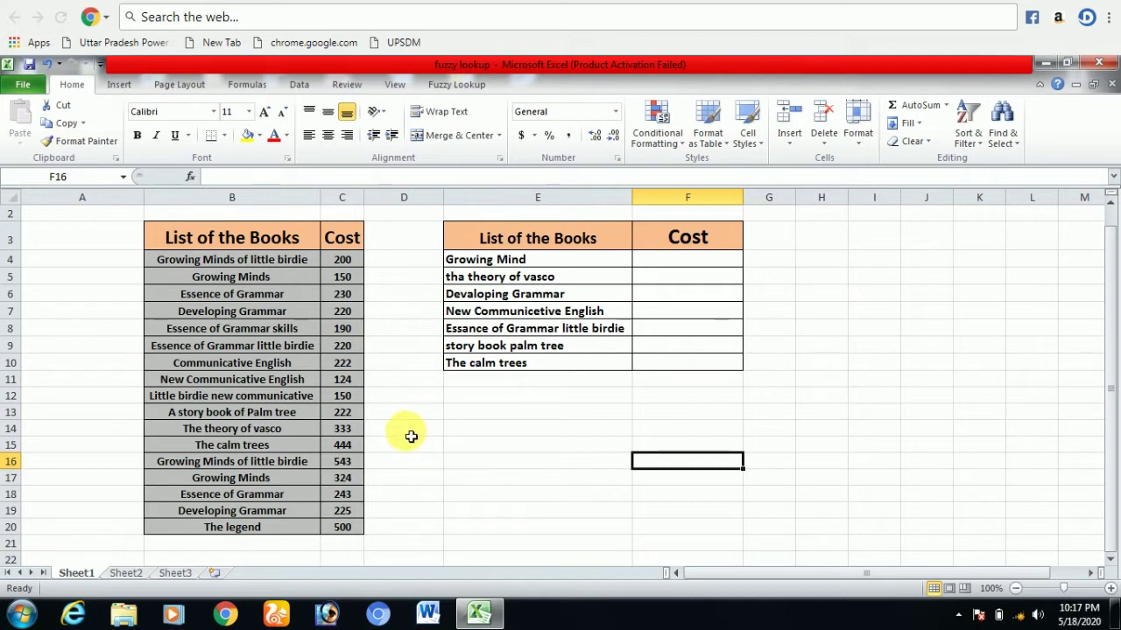
pyautogui.click(236, 249)
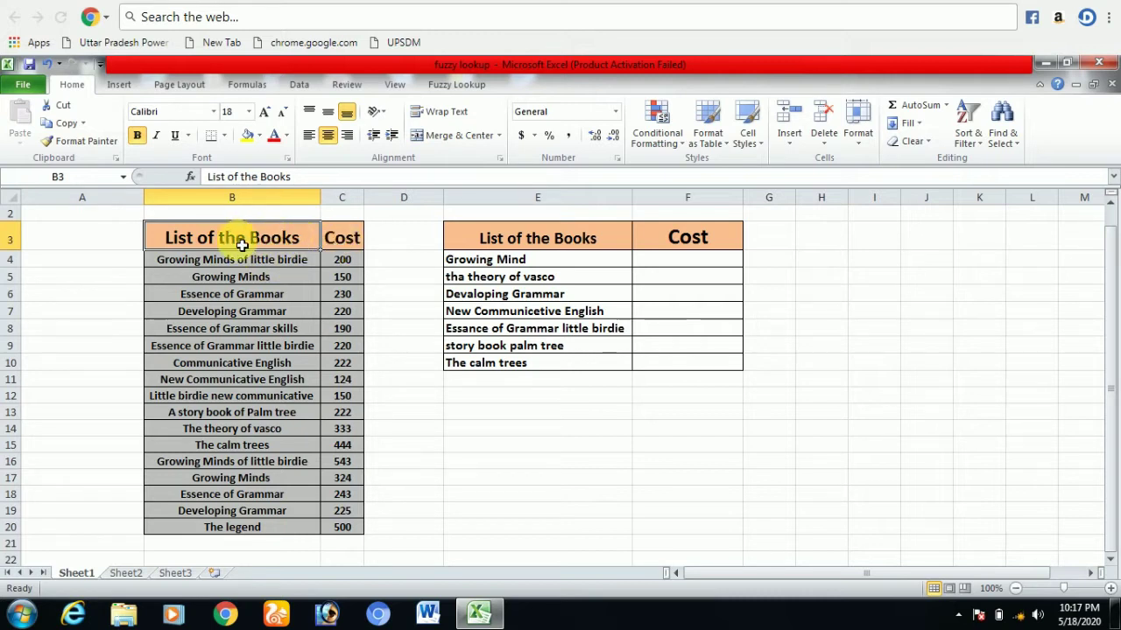
pyautogui.click(265, 266)
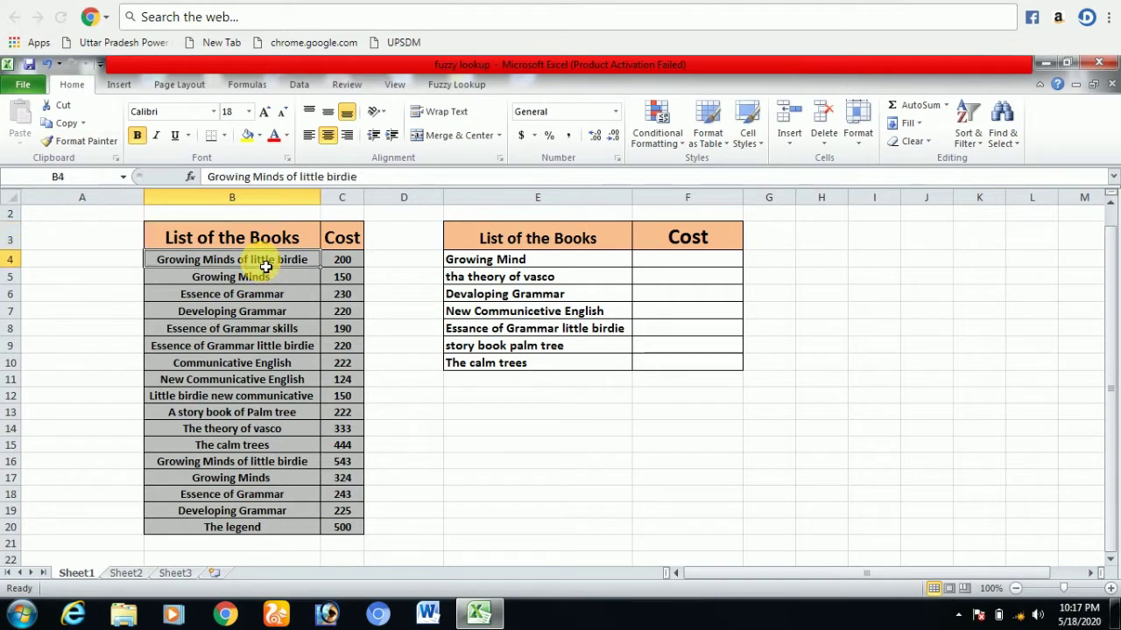
pyautogui.moveTo(265, 266); pyautogui.dragTo(267, 294)
pyautogui.moveTo(269, 362); pyautogui.dragTo(269, 379)
pyautogui.moveTo(271, 445); pyautogui.dragTo(271, 462)
pyautogui.click(269, 480)
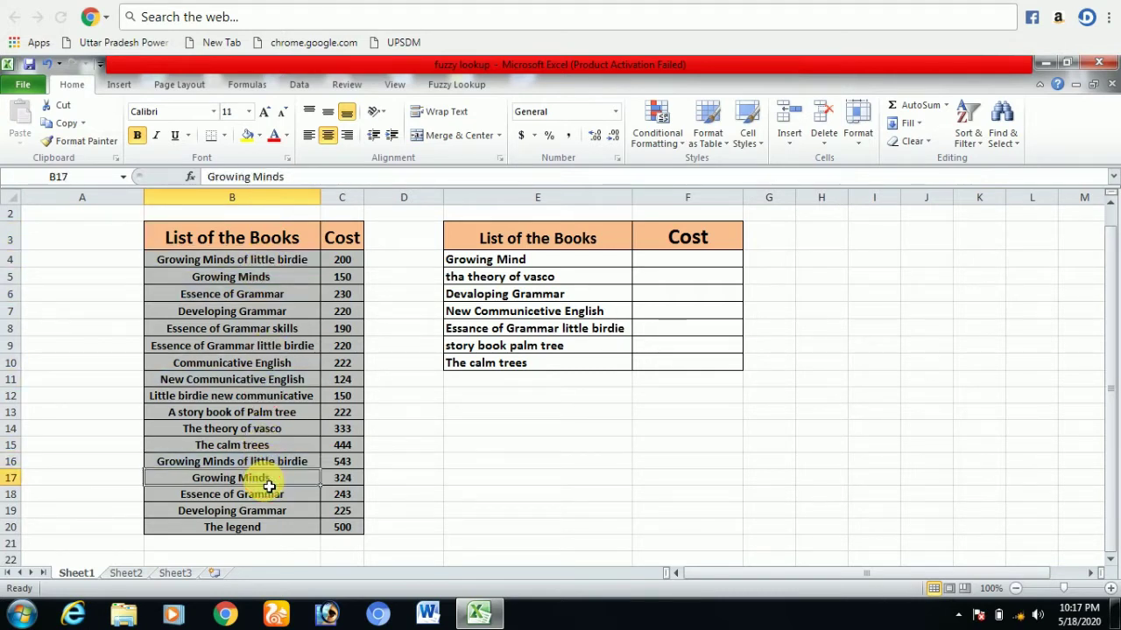
pyautogui.click(246, 264)
pyautogui.moveTo(246, 264); pyautogui.dragTo(248, 525)
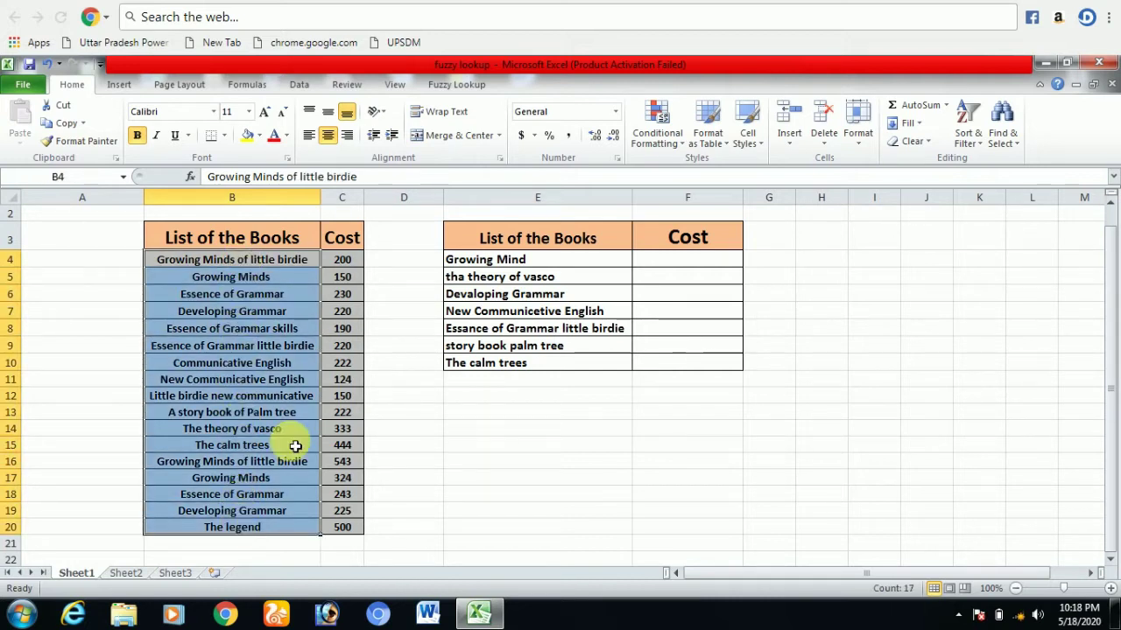
pyautogui.click(343, 238)
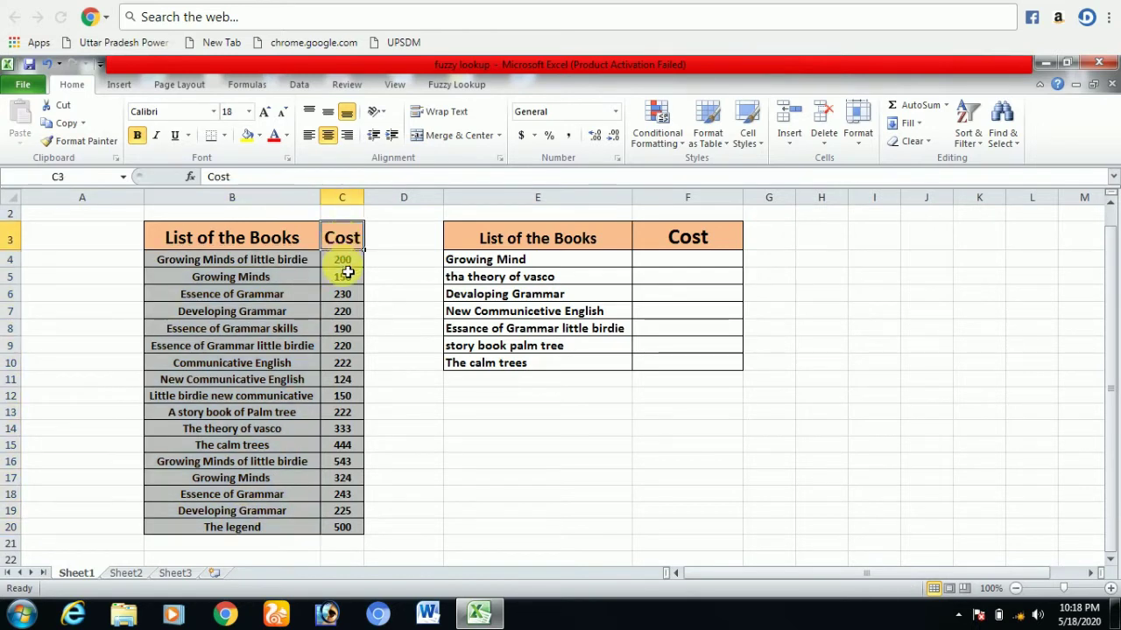
pyautogui.click(347, 266)
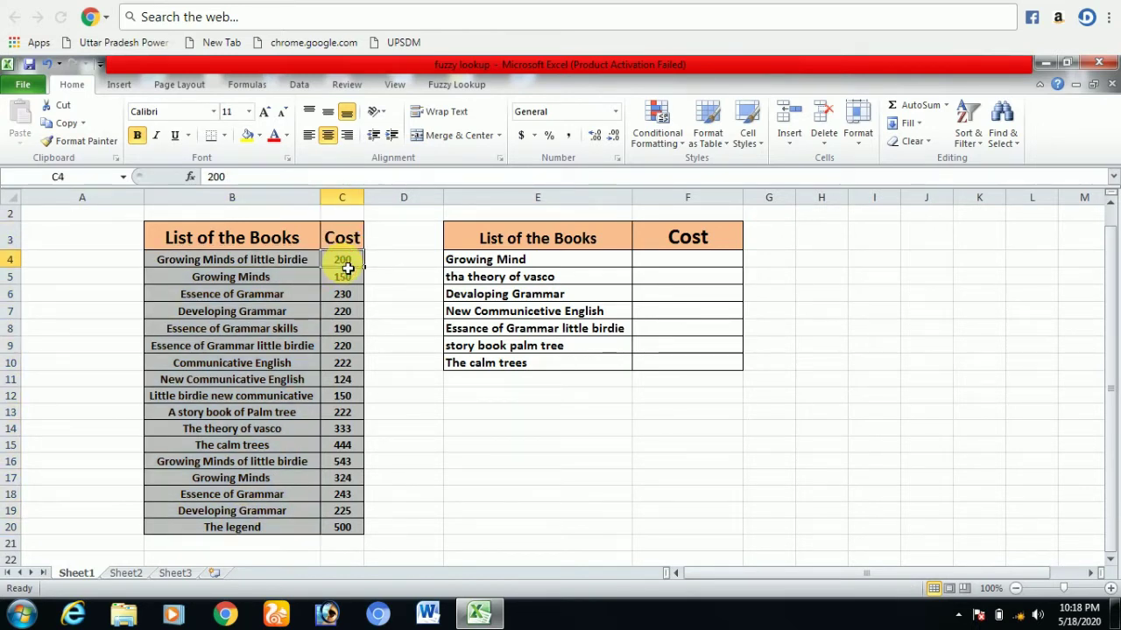
pyautogui.moveTo(349, 264); pyautogui.dragTo(341, 525)
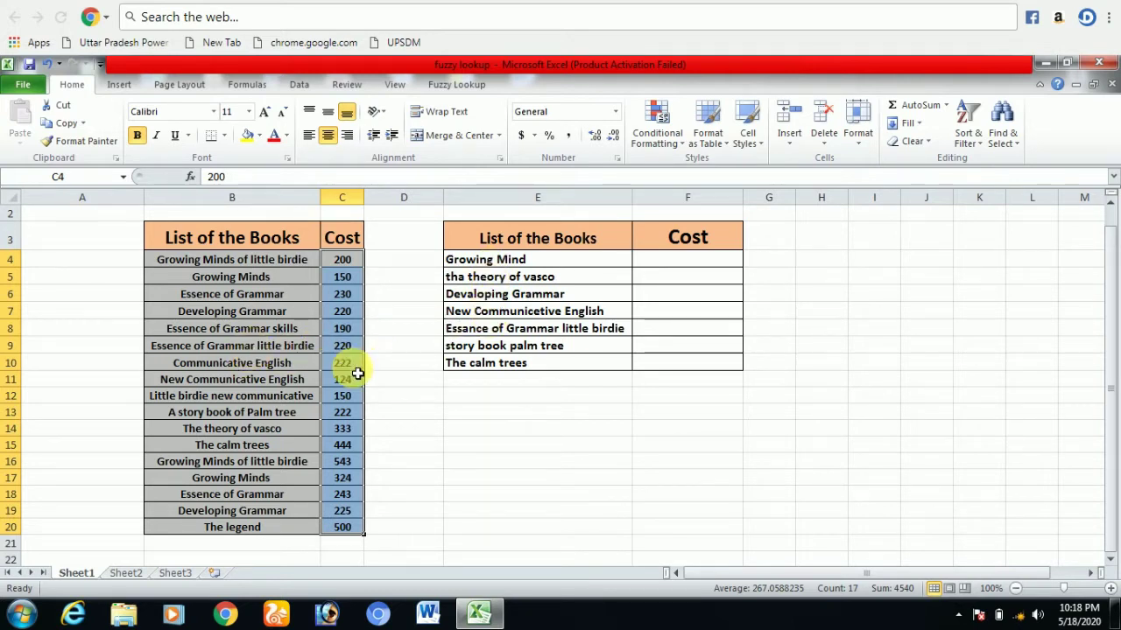
pyautogui.click(522, 262)
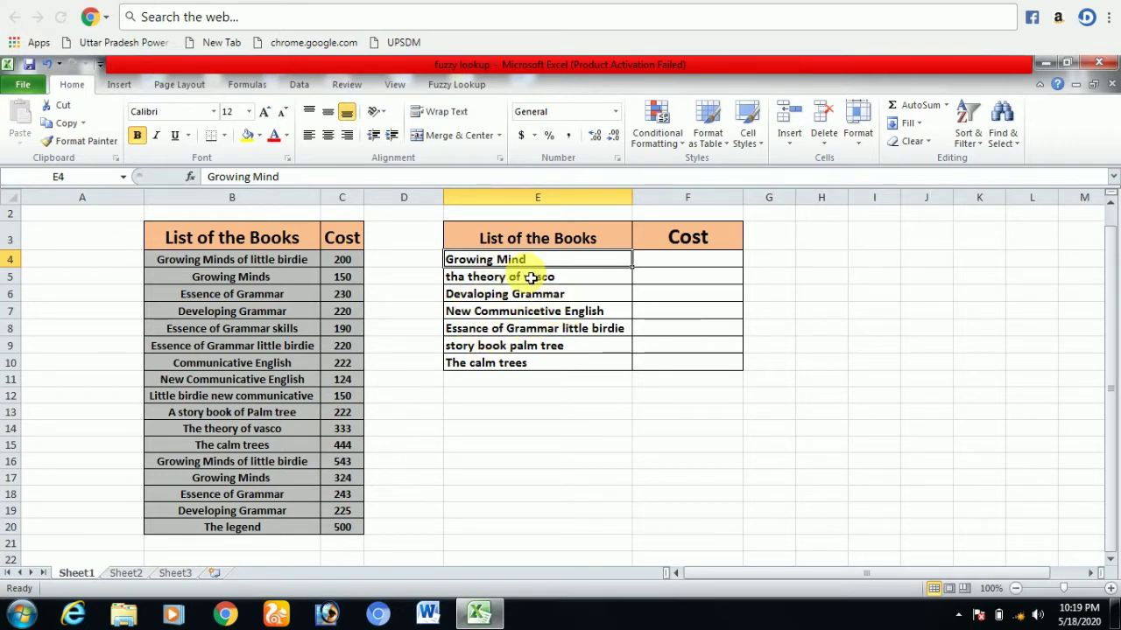
# - Enter the formula =VLOOKUP(E4,B3:C20,2,0) in cell F4 to look up the first book's cost
pyautogui.click(677, 264)
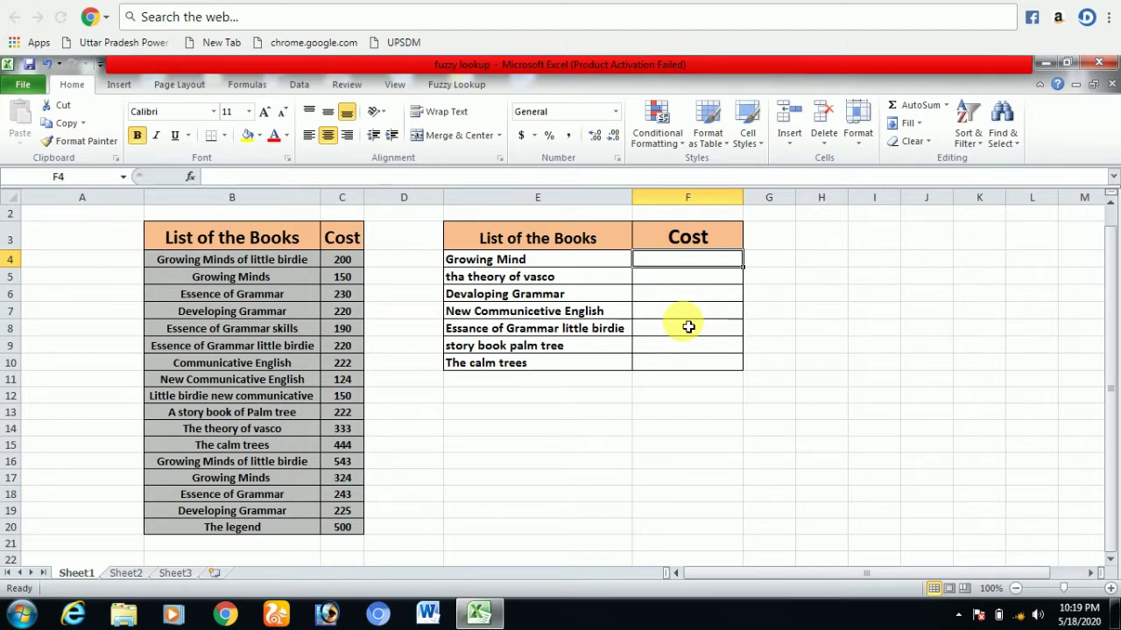
pyautogui.write('=')
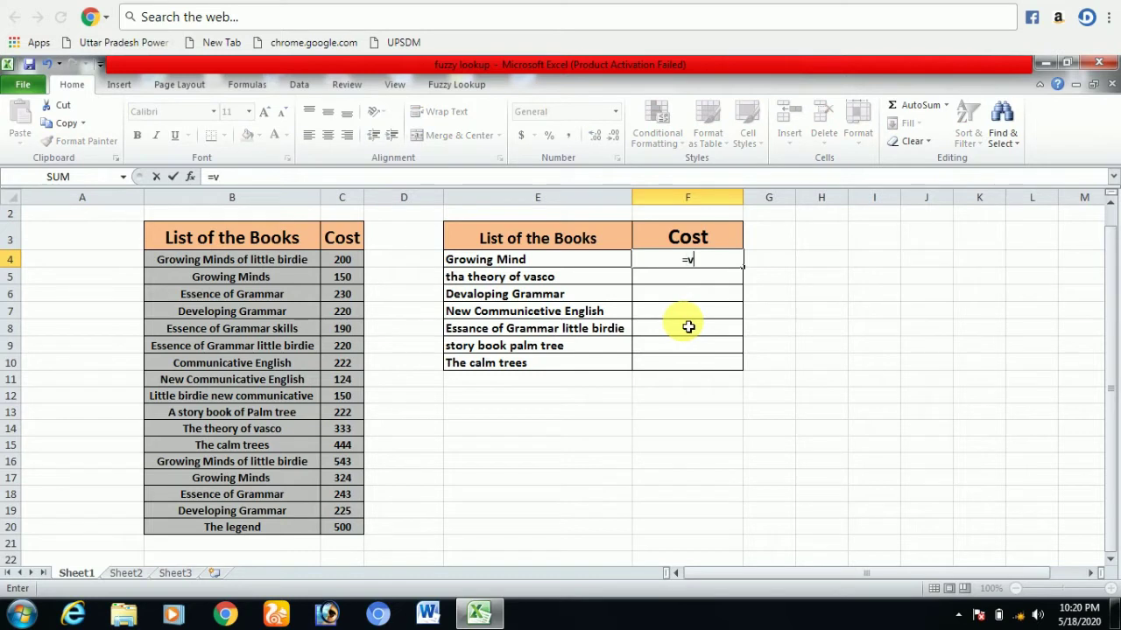
pyautogui.write('vl')
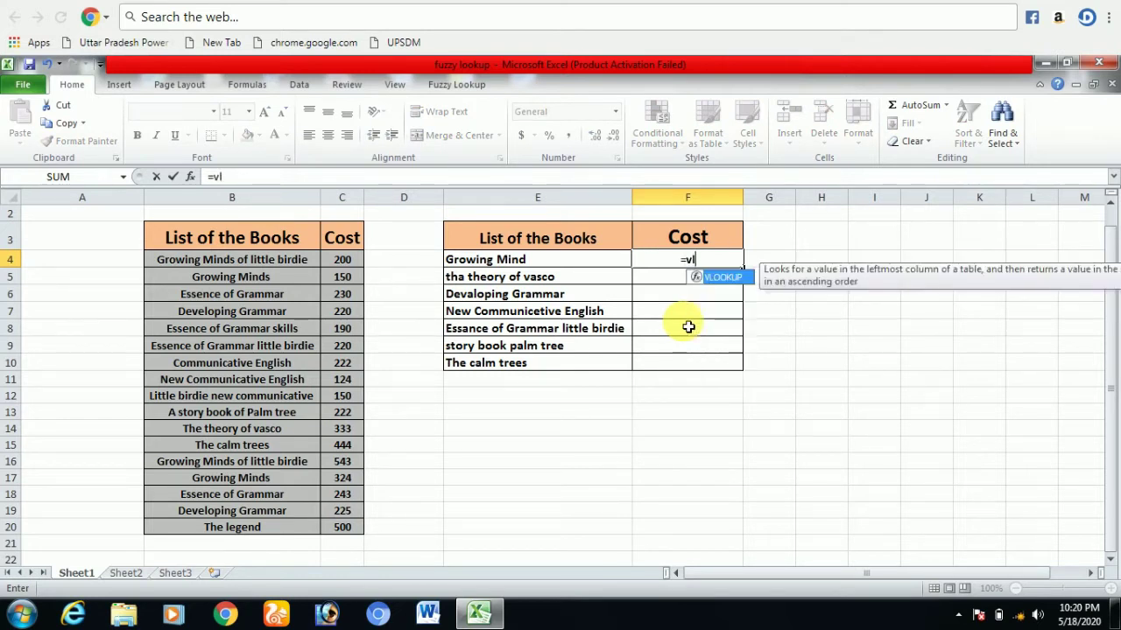
pyautogui.write('ook')
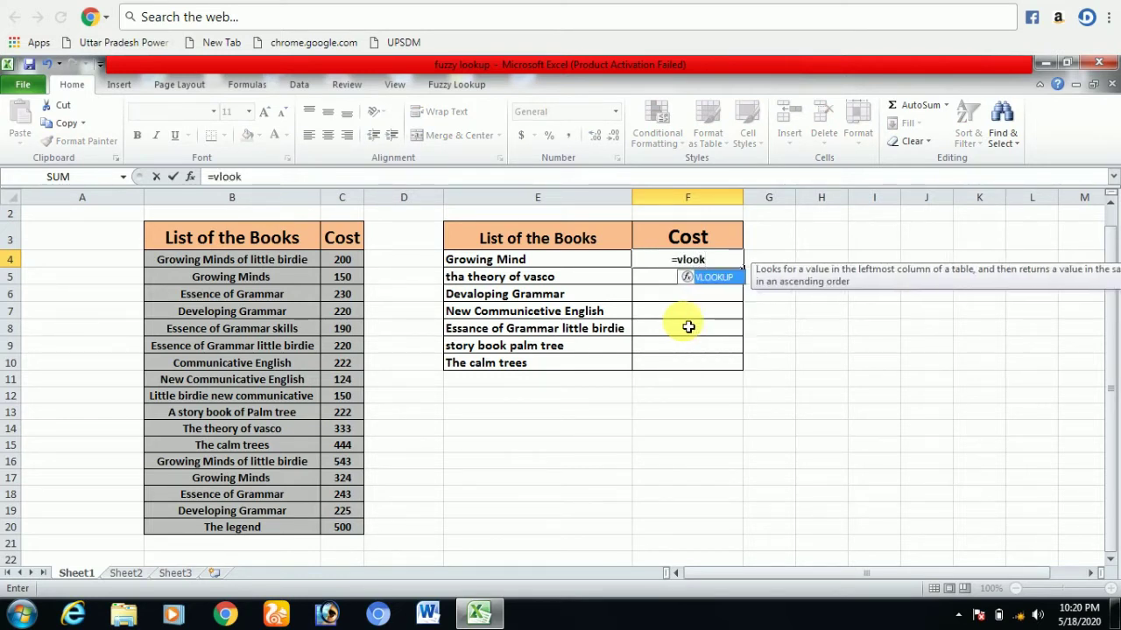
pyautogui.press('Tab')
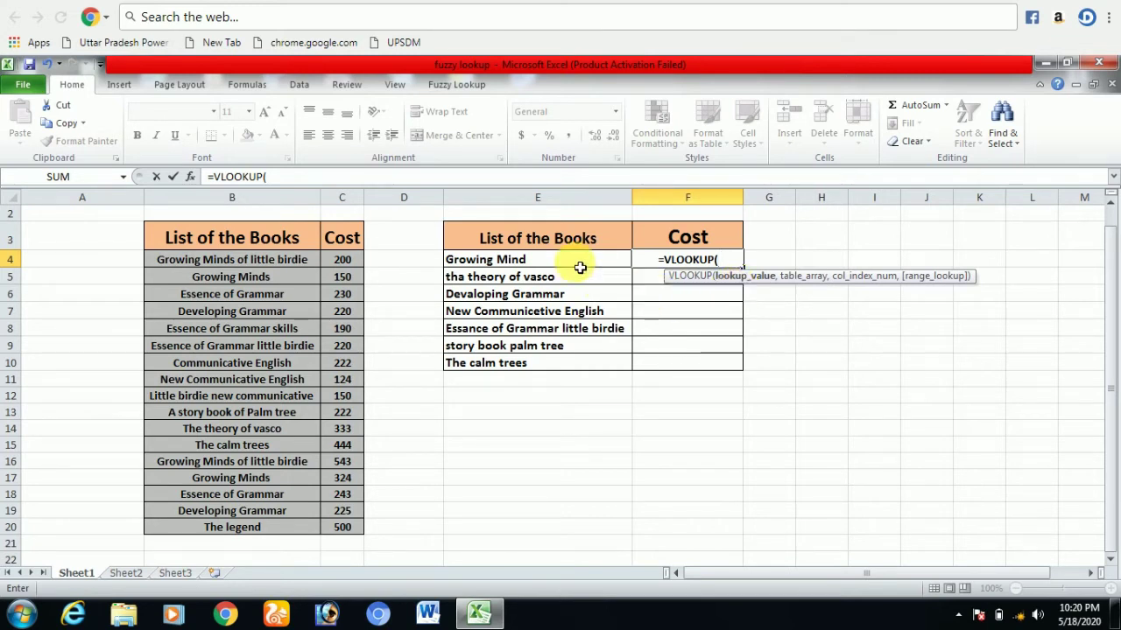
pyautogui.click(529, 266)
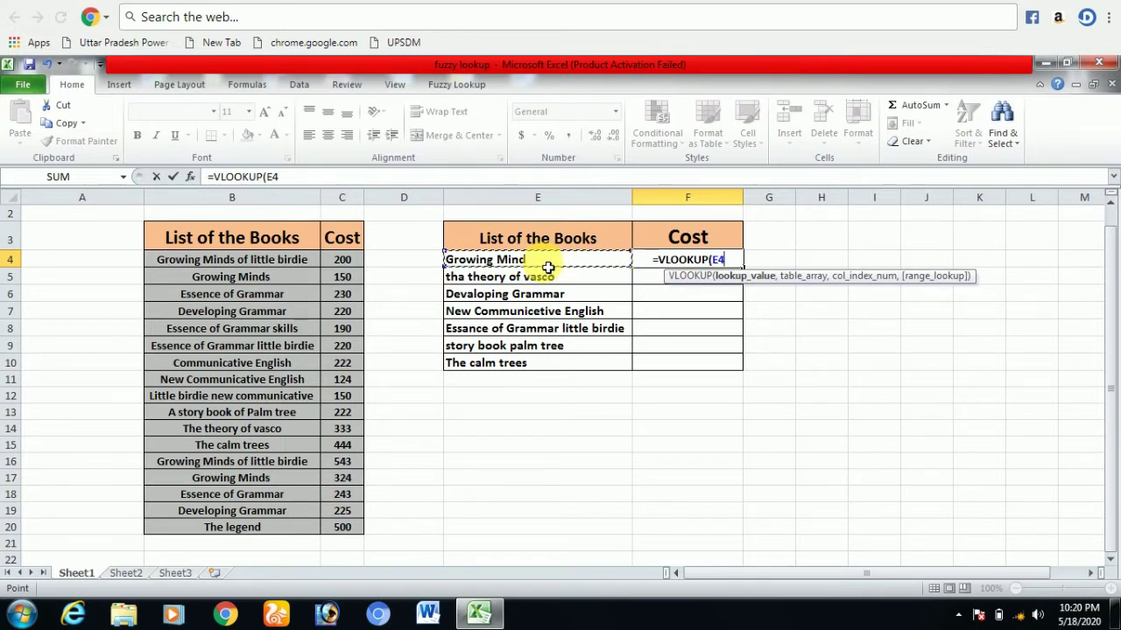
pyautogui.write(',')
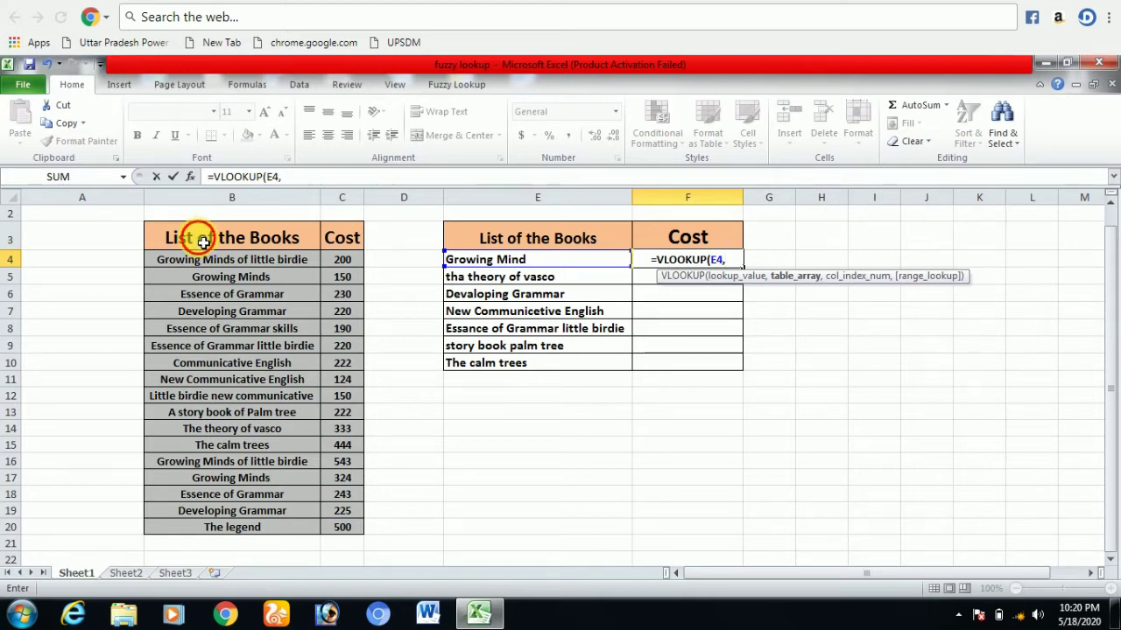
pyautogui.moveTo(201, 235); pyautogui.dragTo(351, 526)
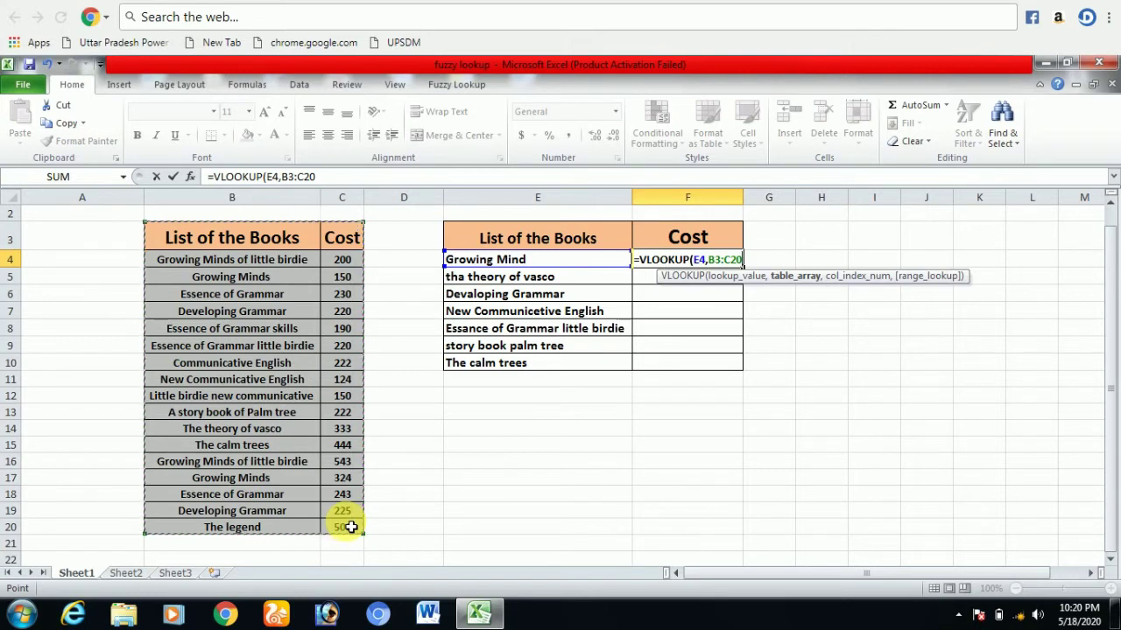
pyautogui.write(',')
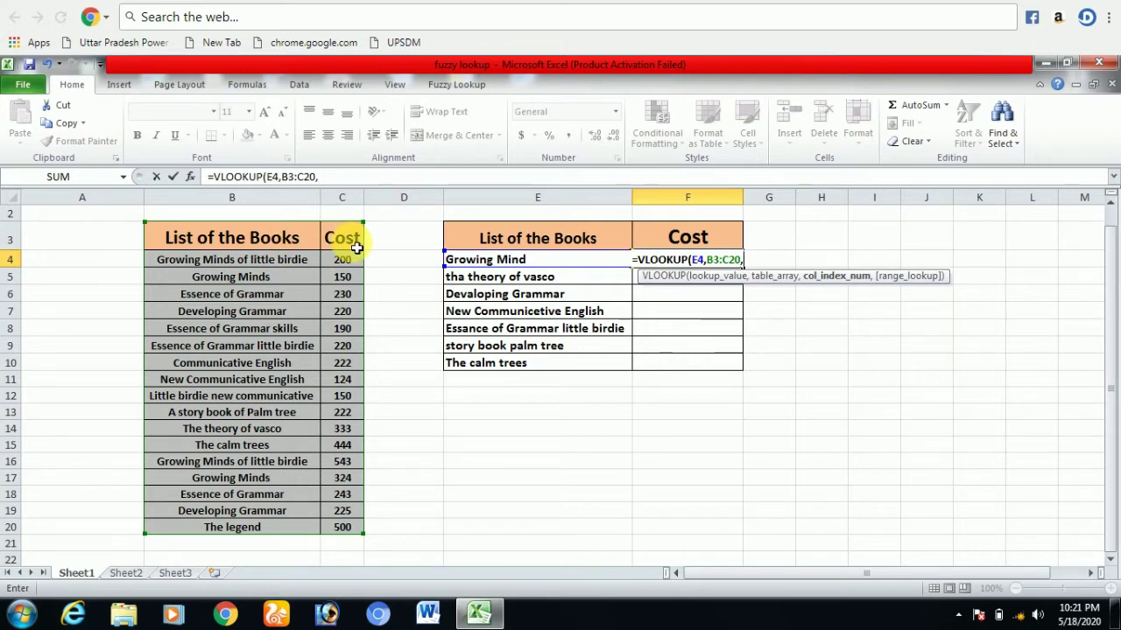
pyautogui.write('2')
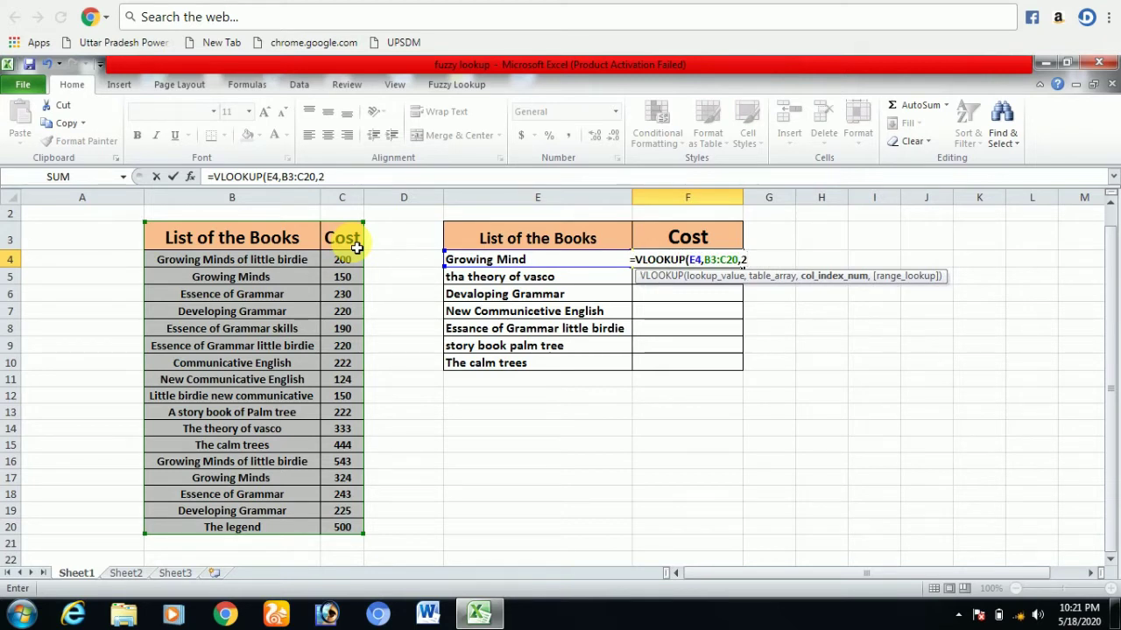
pyautogui.write(',0')
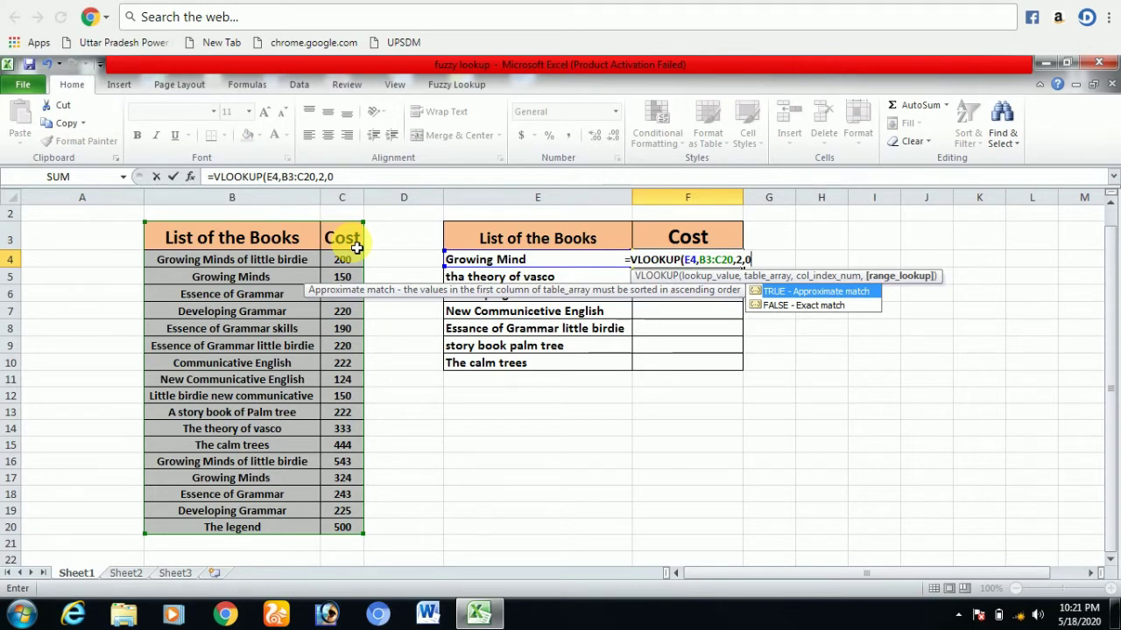
pyautogui.write(')')
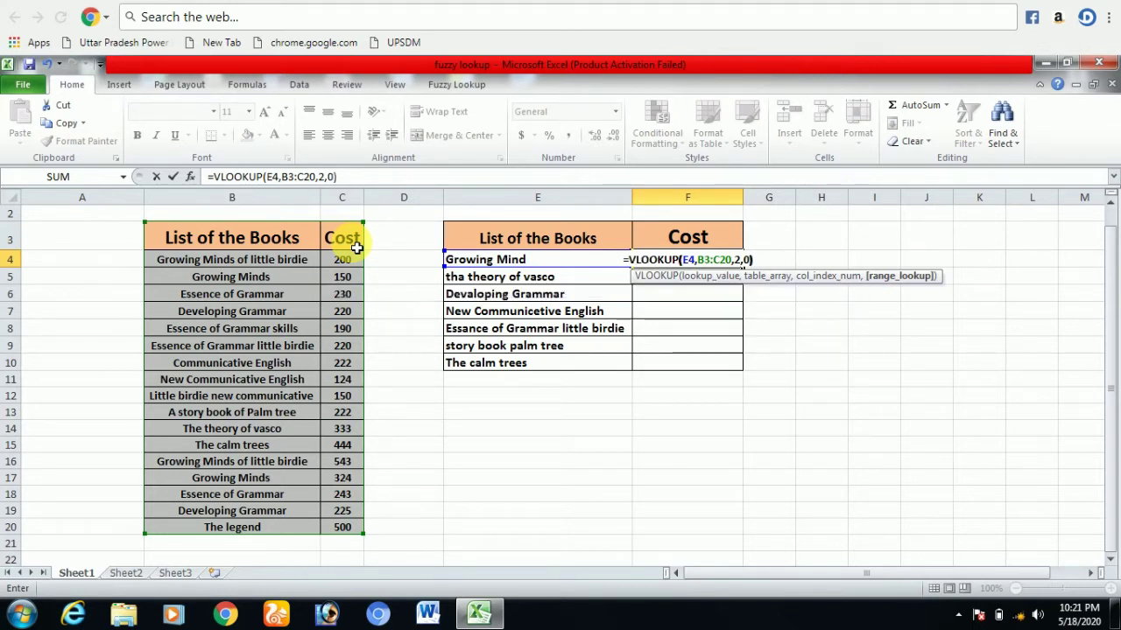
pyautogui.press('Return')
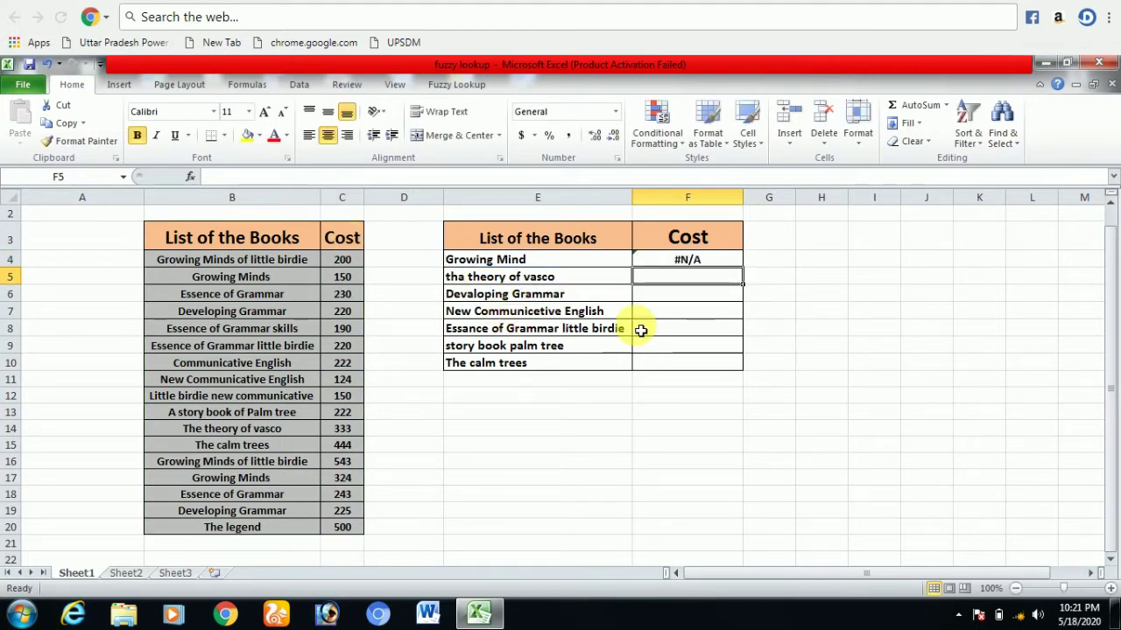
# - Fill the VLOOKUP formula from F4 down to F10 for the remaining books
pyautogui.click(723, 262)
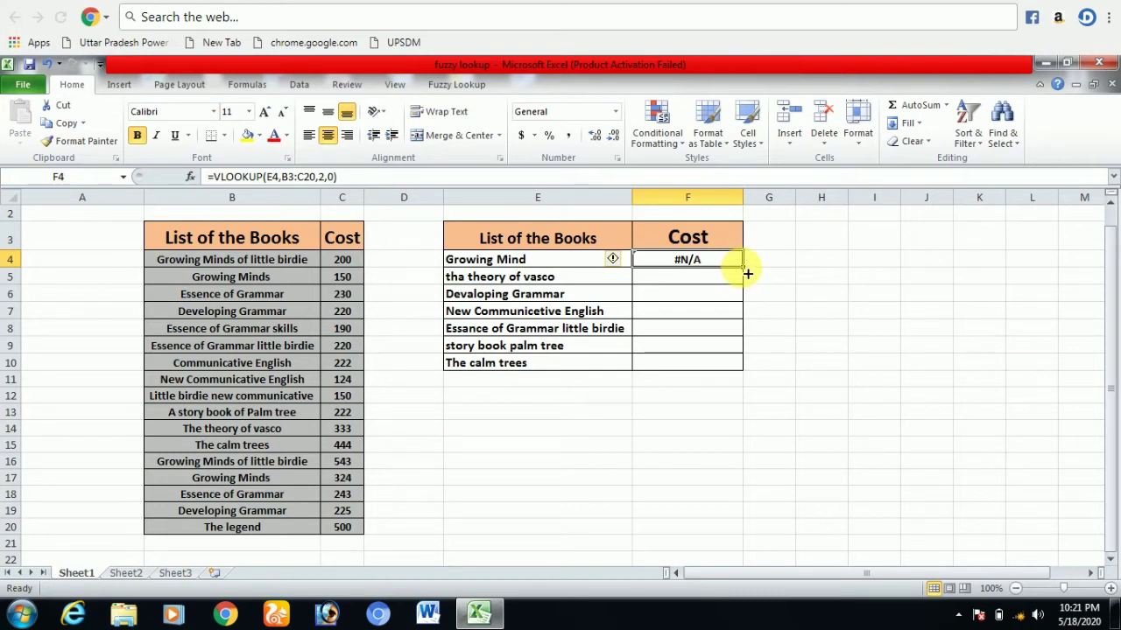
pyautogui.moveTo(748, 274); pyautogui.dragTo(747, 377)
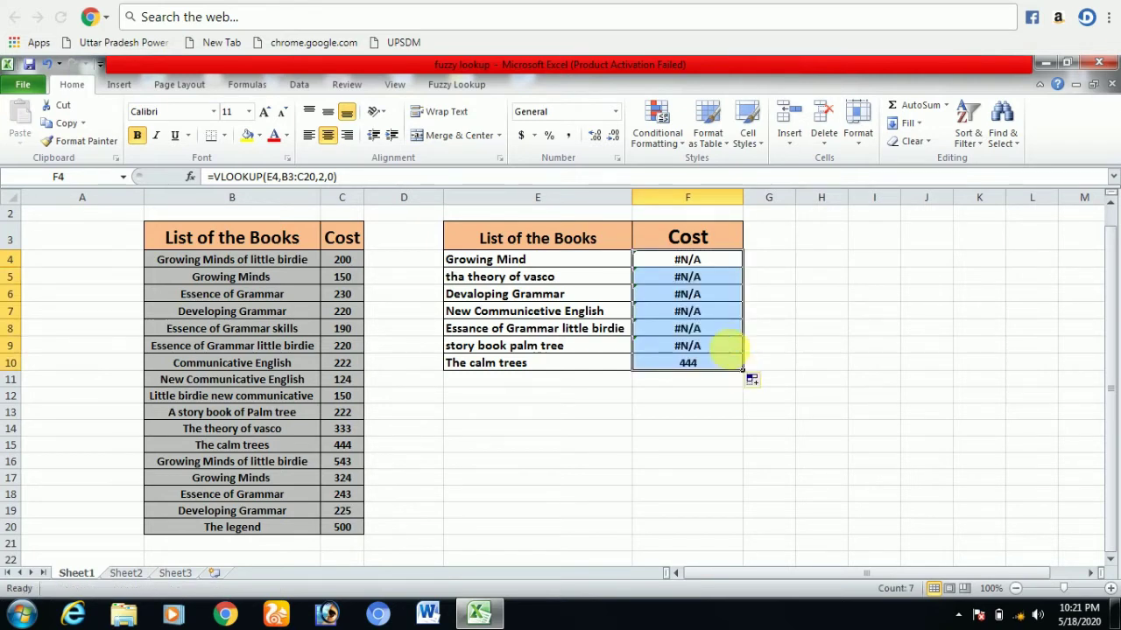
pyautogui.click(692, 369)
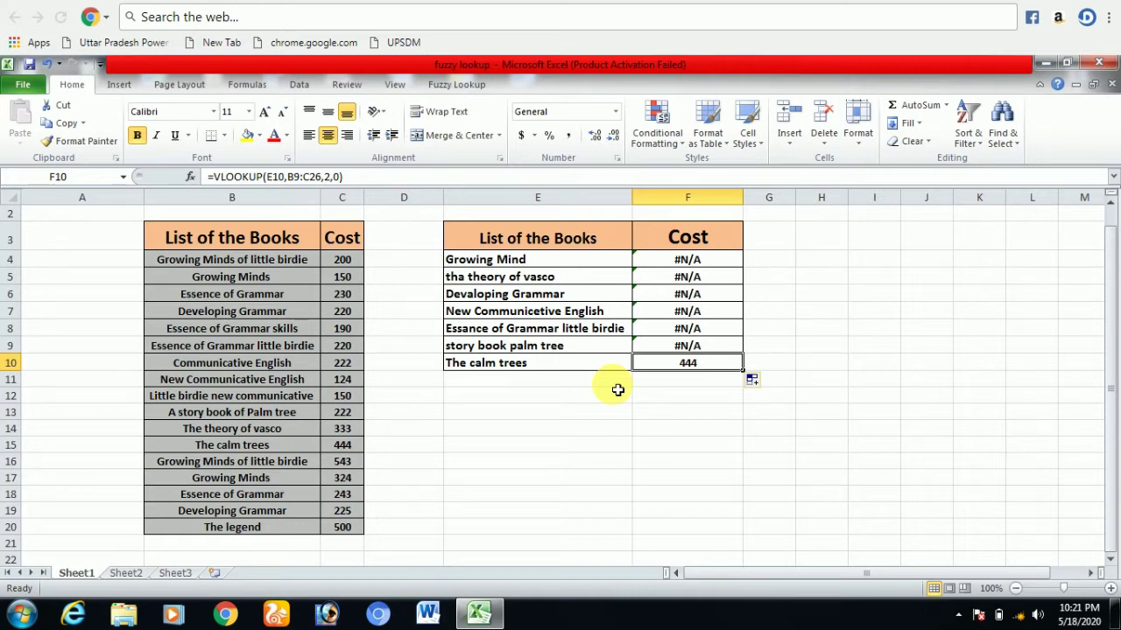
# - Examine the VLOOKUP formulas and their results for each book in cells F4 to F10
pyautogui.click(704, 261)
pyautogui.click(703, 277)
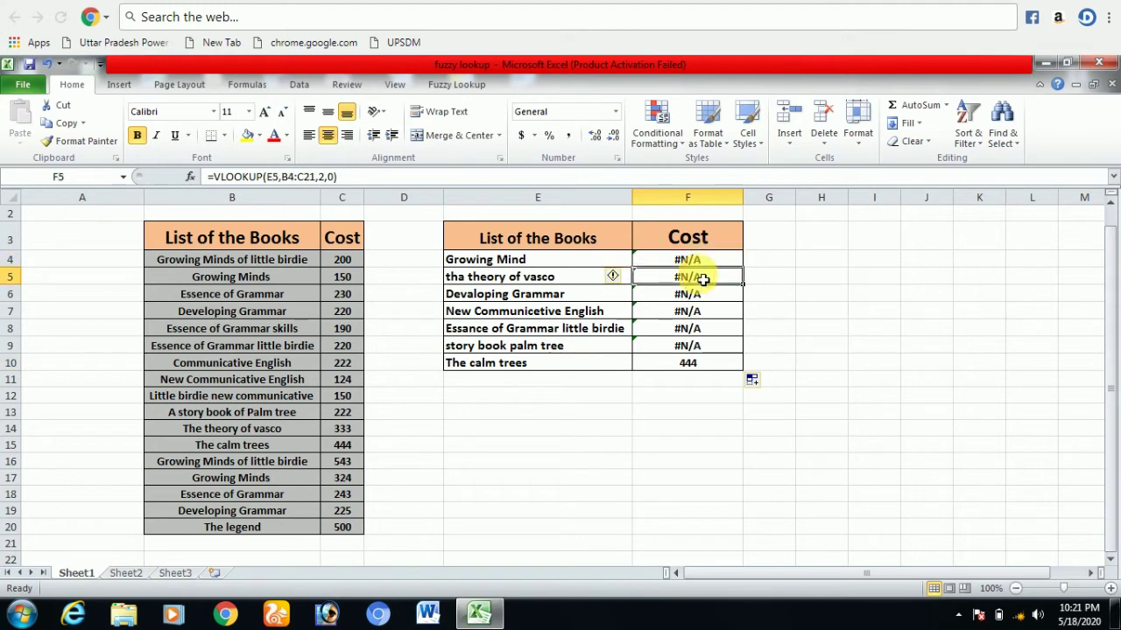
pyautogui.click(696, 295)
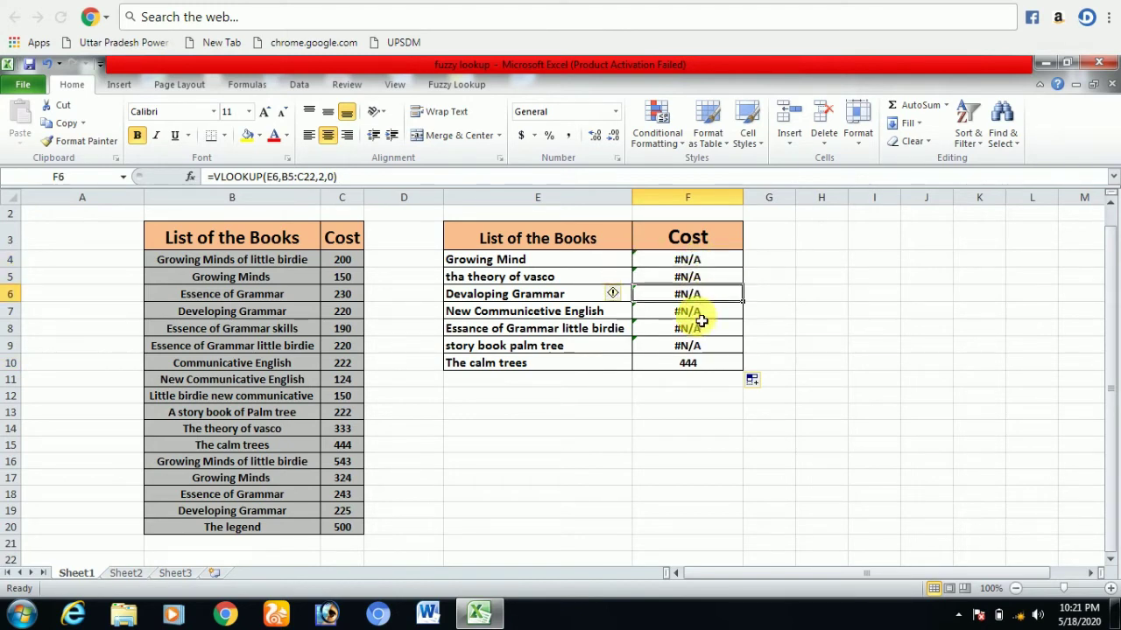
pyautogui.click(701, 320)
pyautogui.click(701, 334)
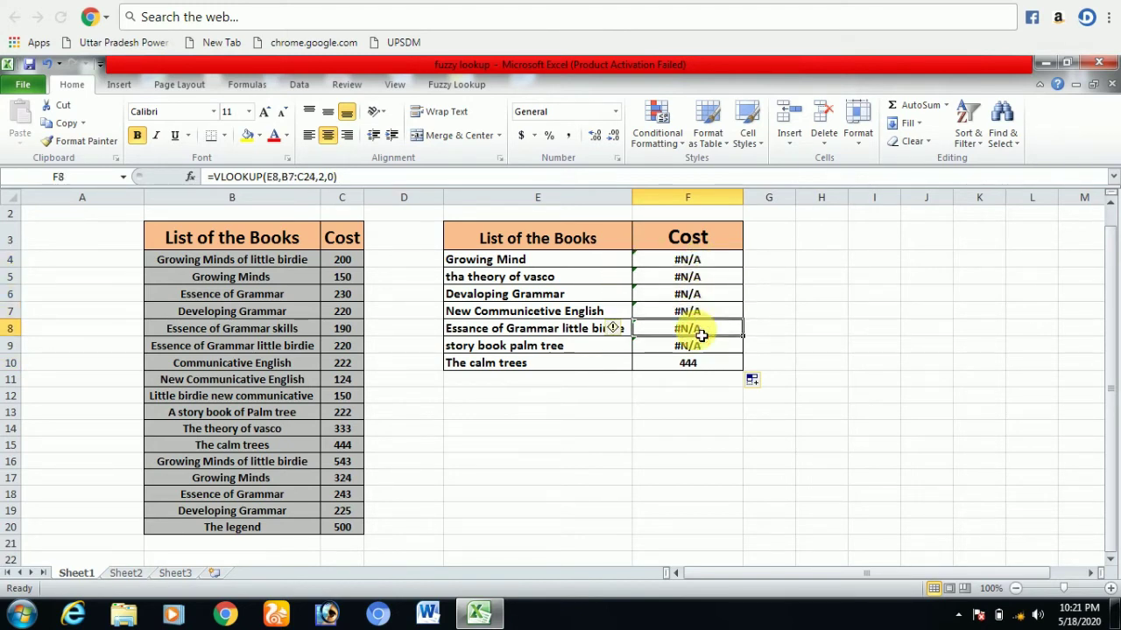
pyautogui.click(698, 351)
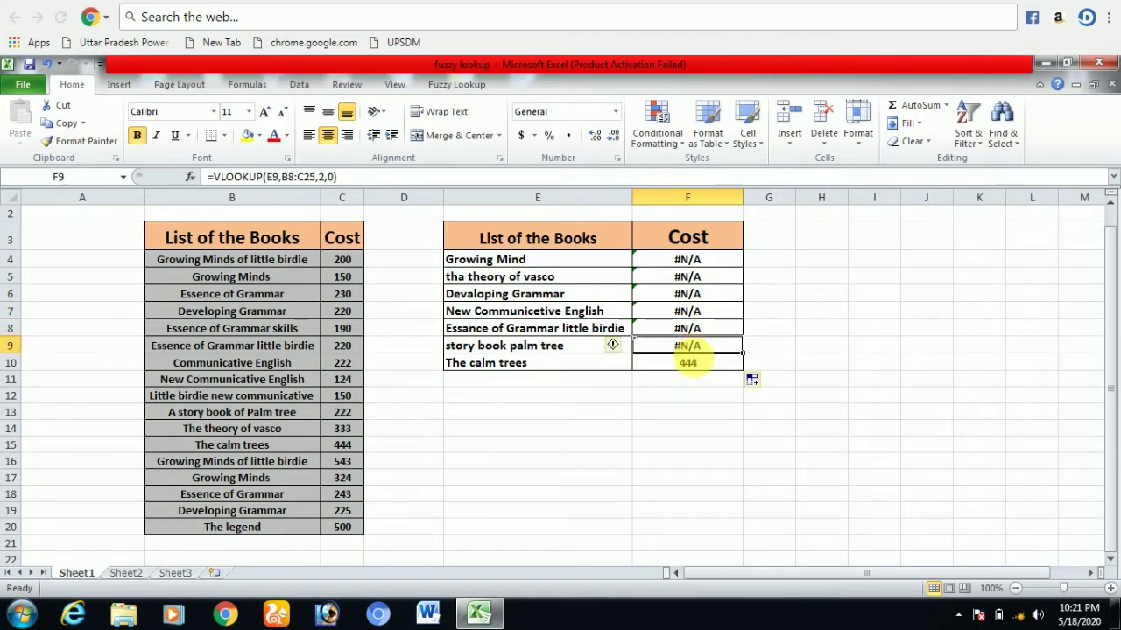
pyautogui.click(696, 366)
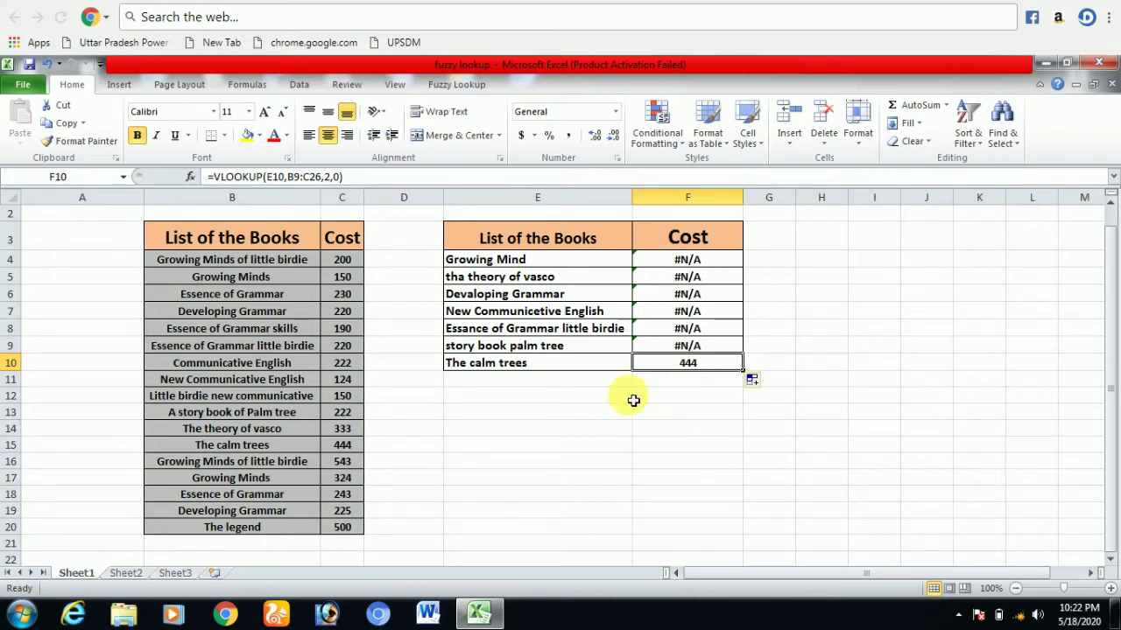
# - Compare "The calm trees" with its source title and cost in row 15, and review the listed titles in E5 to E9
pyautogui.click(540, 371)
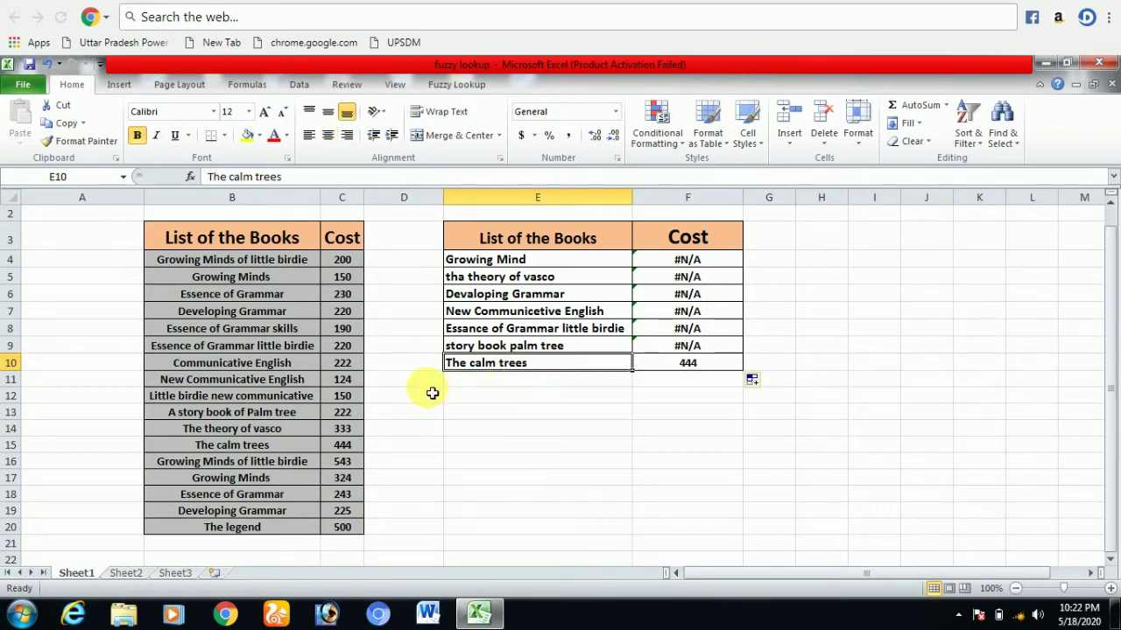
pyautogui.click(267, 448)
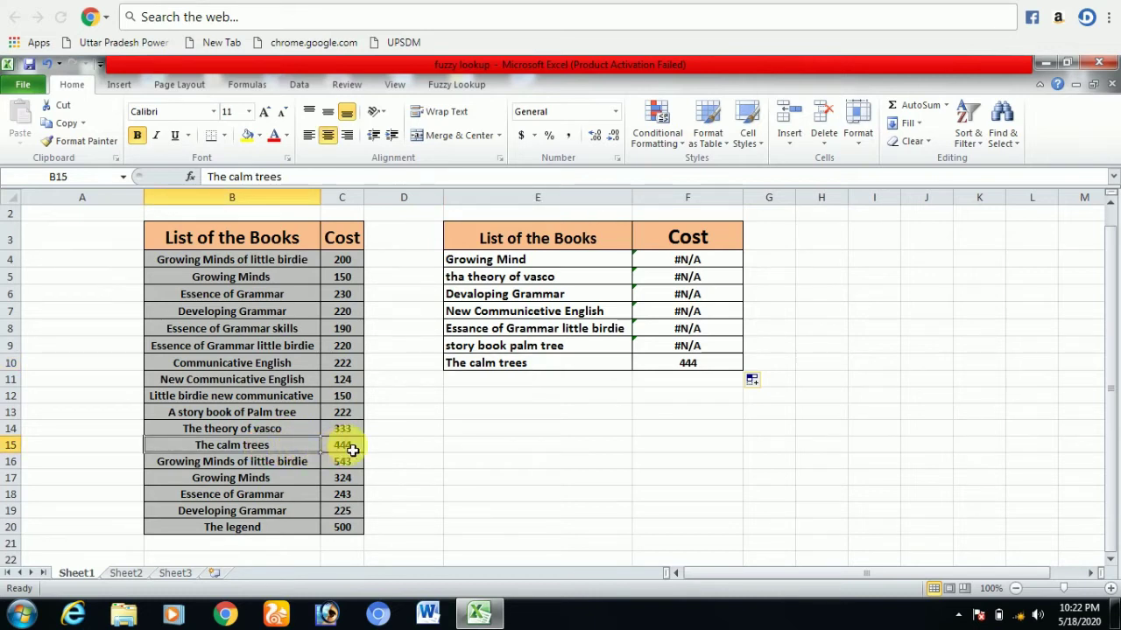
pyautogui.click(352, 449)
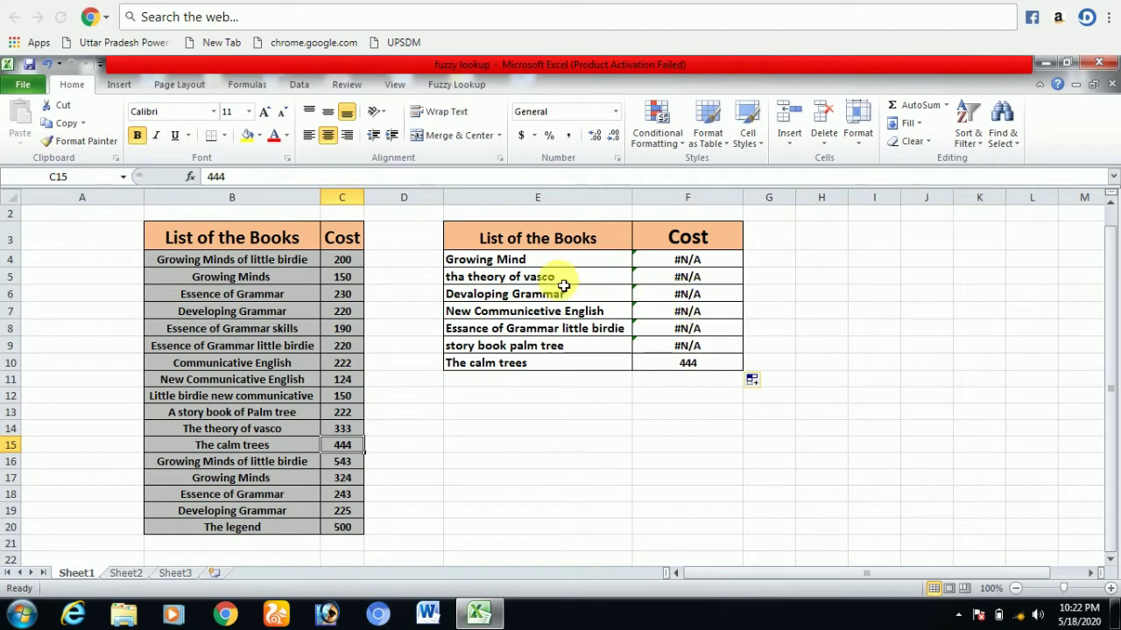
pyautogui.click(537, 282)
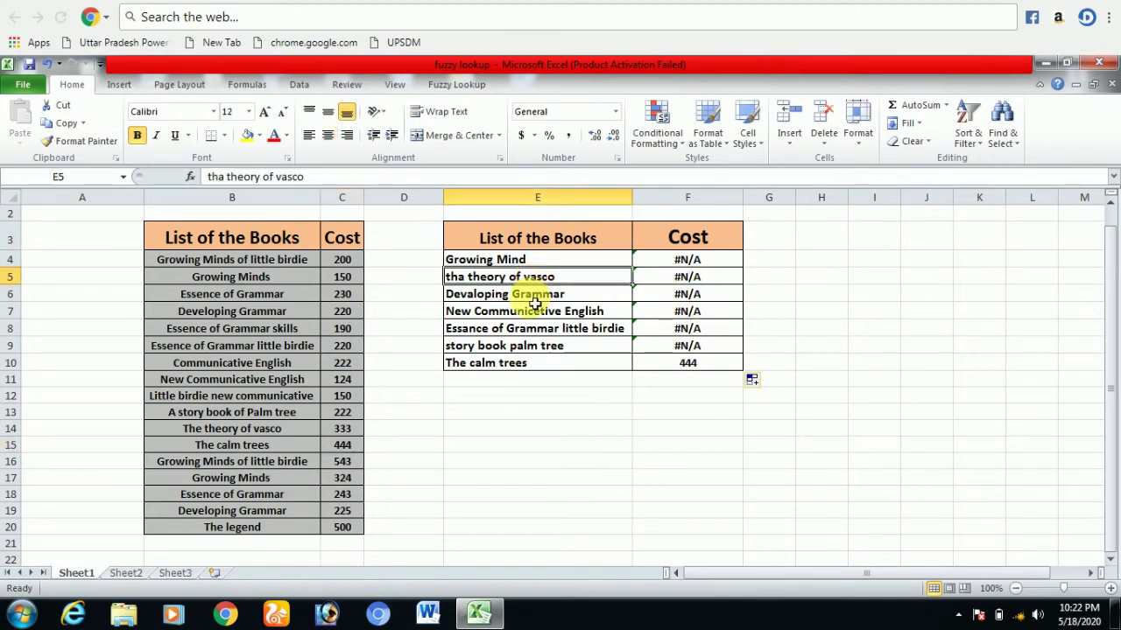
pyautogui.click(533, 295)
pyautogui.press('Down')
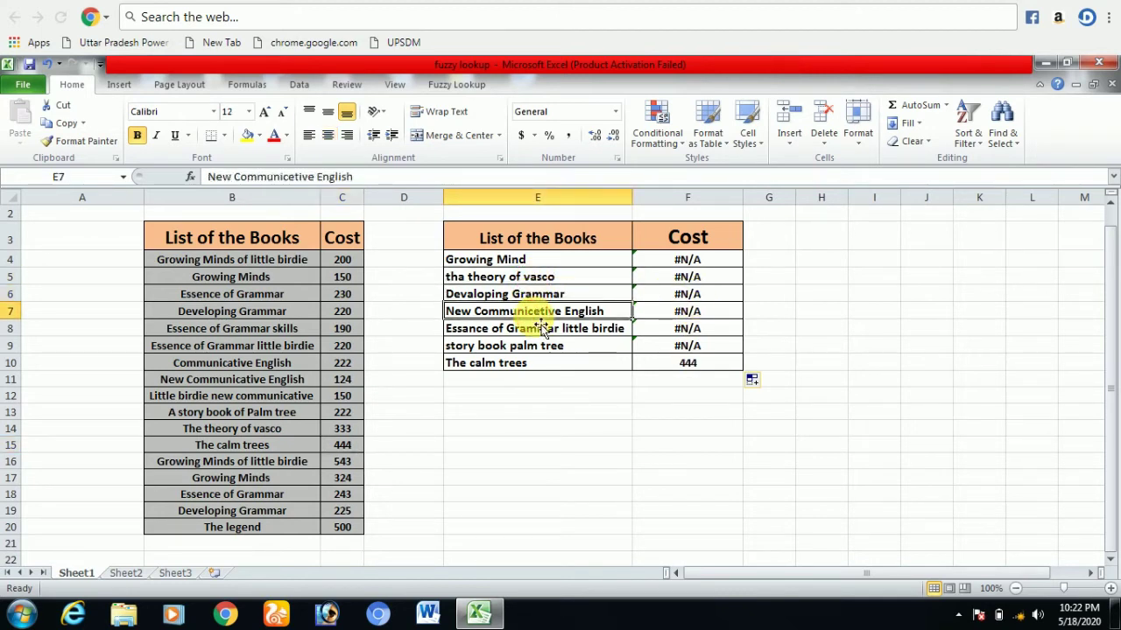
pyautogui.press('Down')
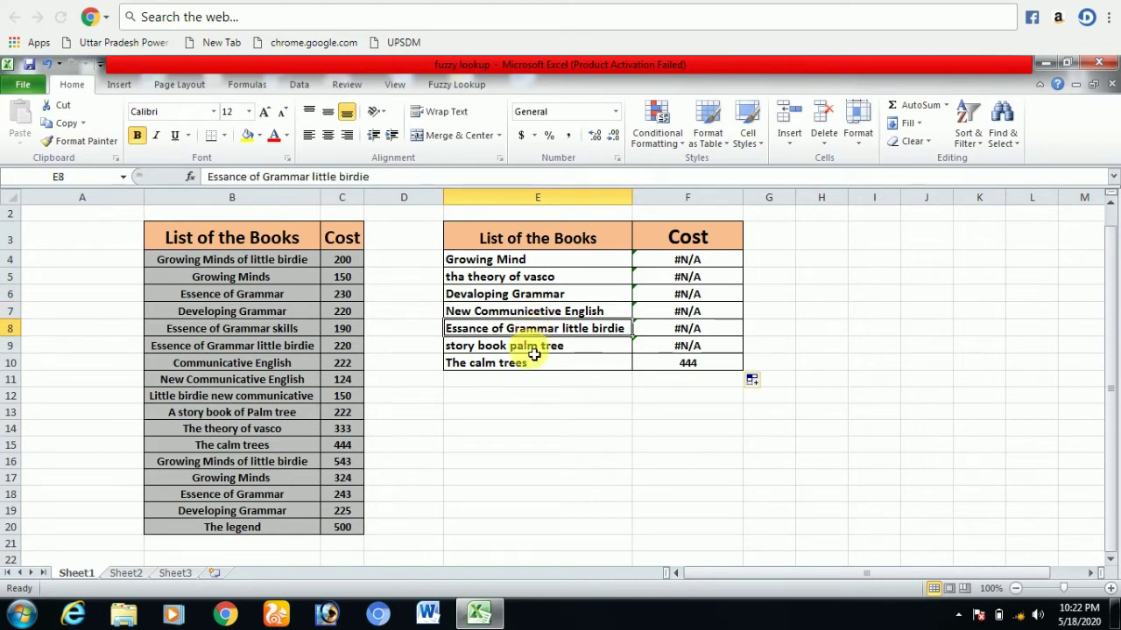
pyautogui.press('Down')
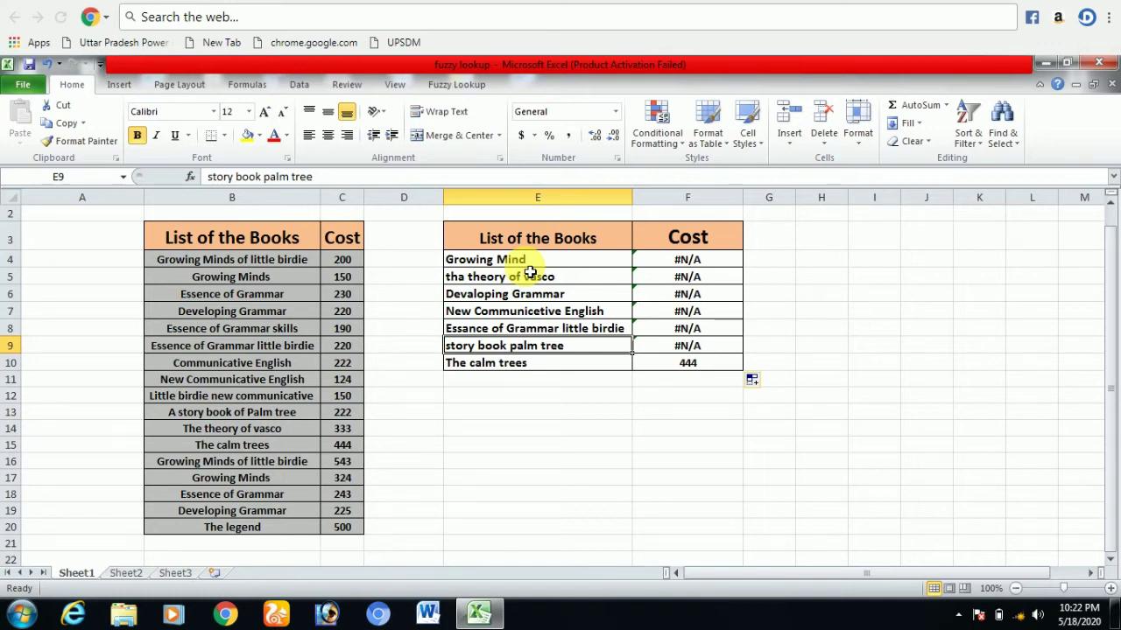
# - Clear the VLOOKUP formulas from cells F4 to F10
pyautogui.click(683, 263)
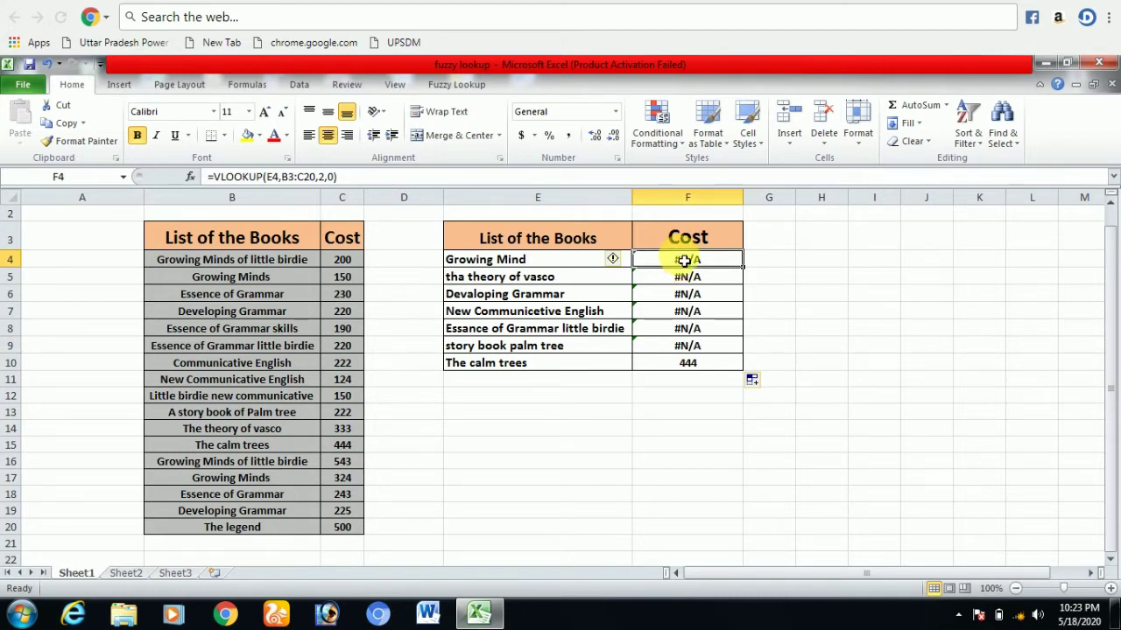
pyautogui.moveTo(684, 261); pyautogui.dragTo(682, 366)
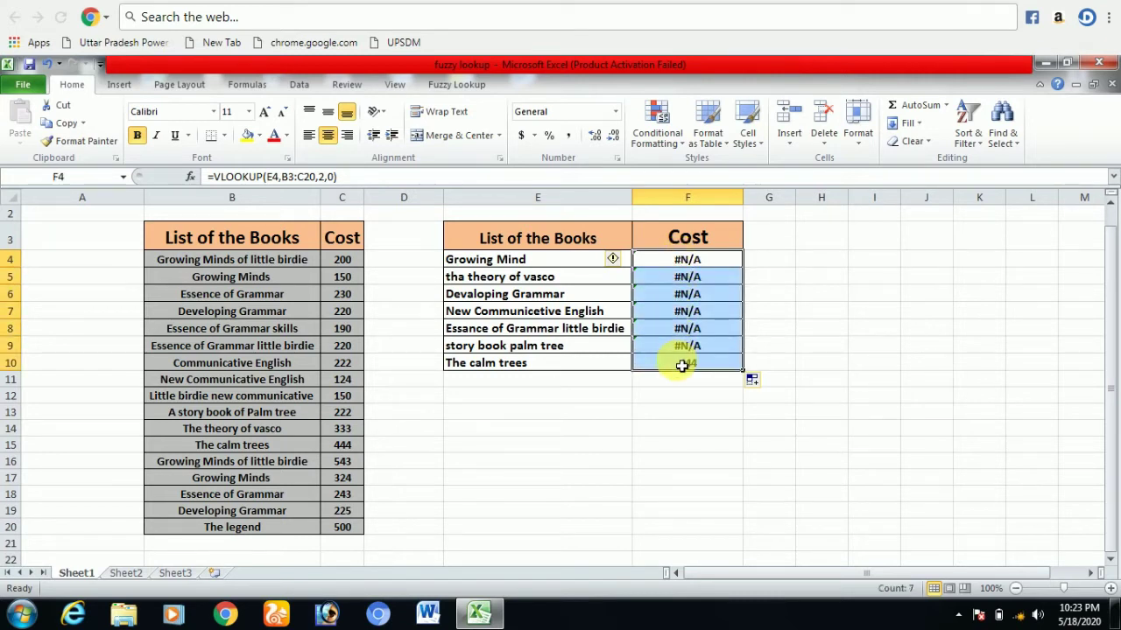
pyautogui.press('Delete')
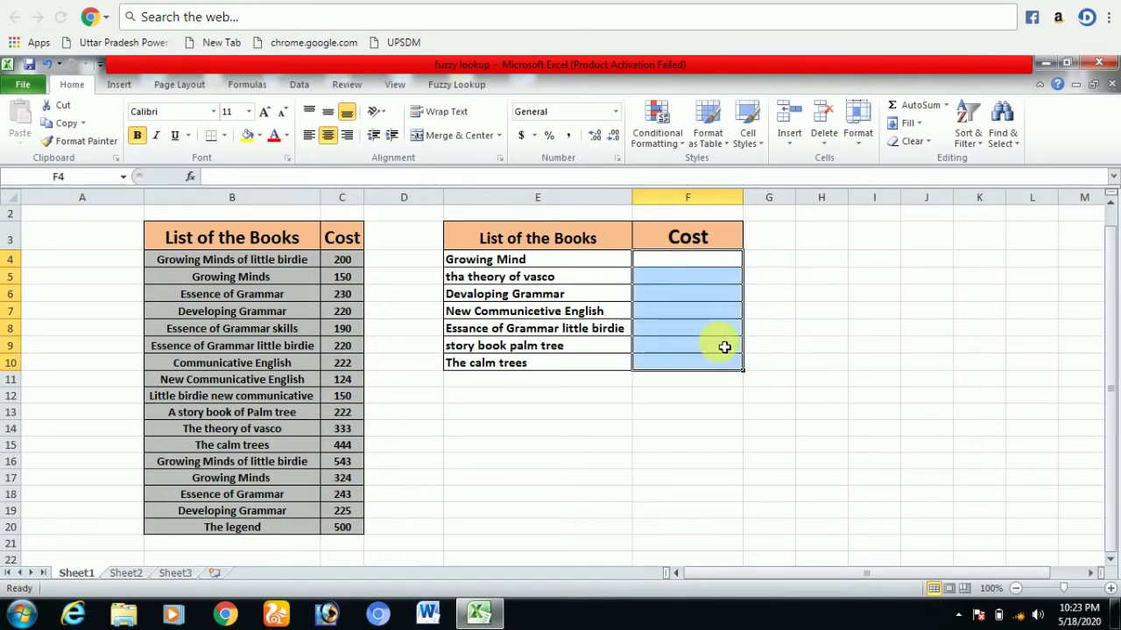
pyautogui.click(818, 345)
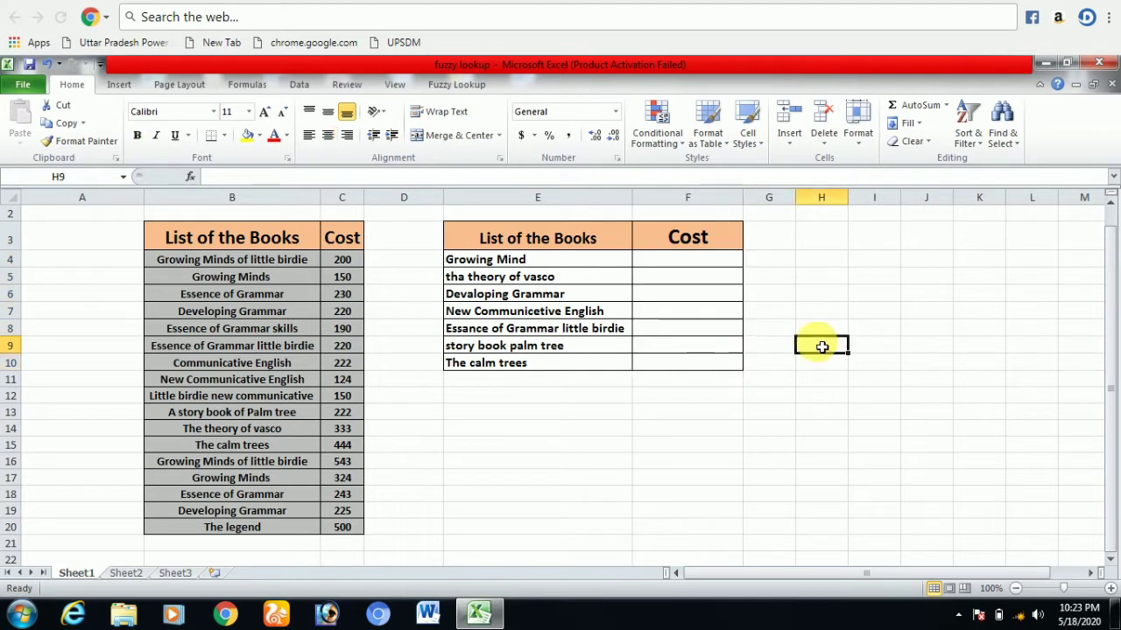
# - Select cell F4 and open the Fuzzy Lookup add-in
pyautogui.click(689, 255)
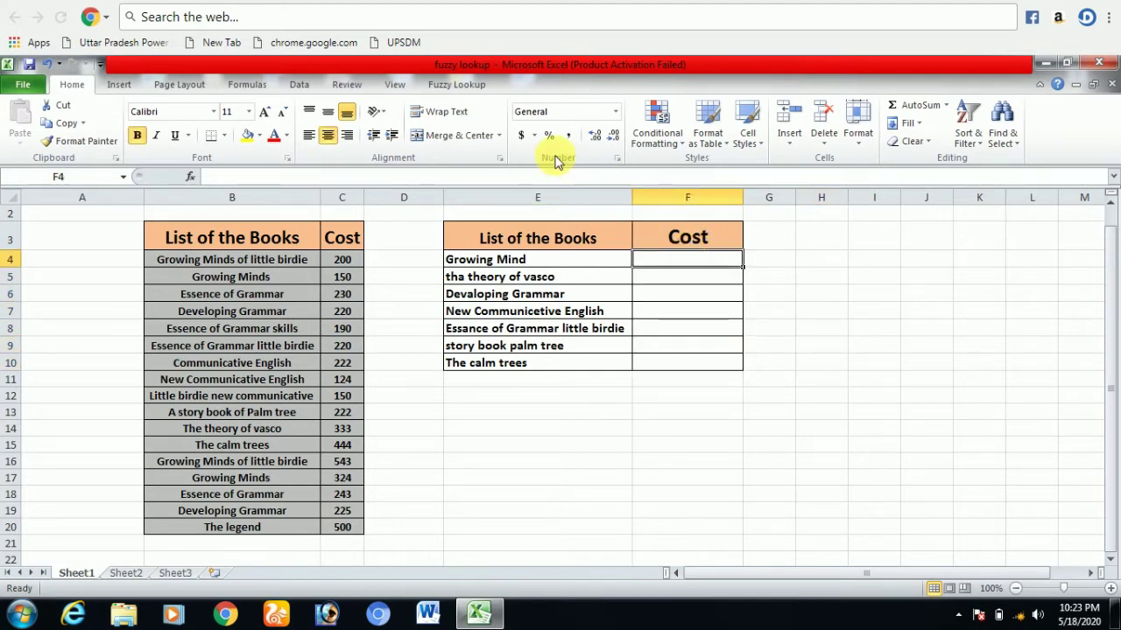
pyautogui.click(468, 91)
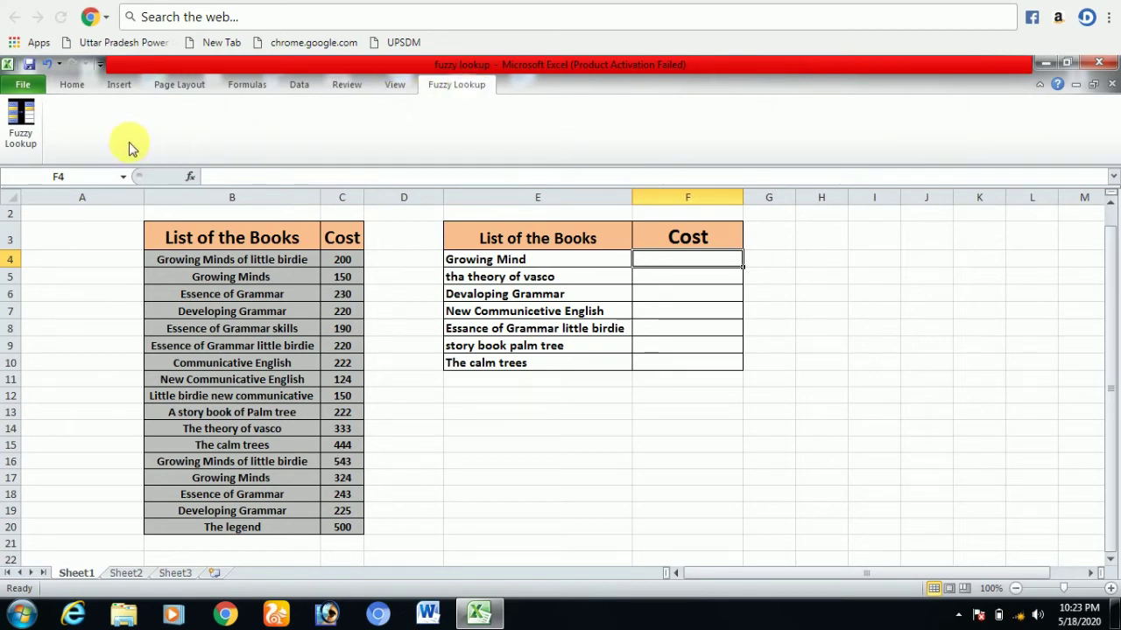
pyautogui.click(27, 140)
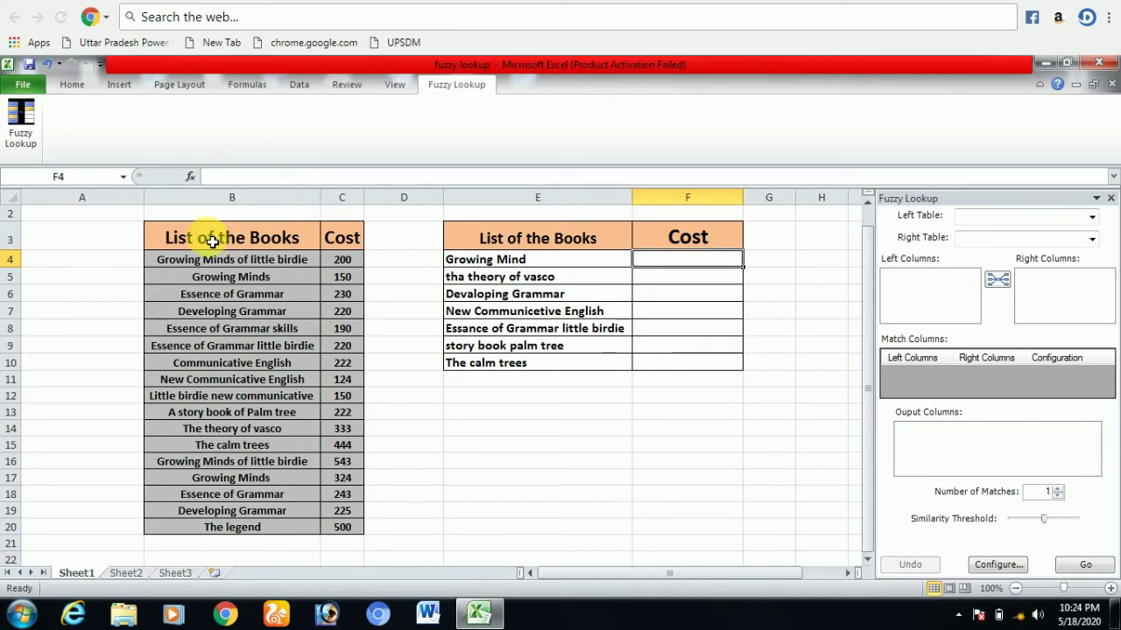
# - Convert the source book list B3:C20 into a table with headers
pyautogui.moveTo(212, 242); pyautogui.dragTo(354, 543)
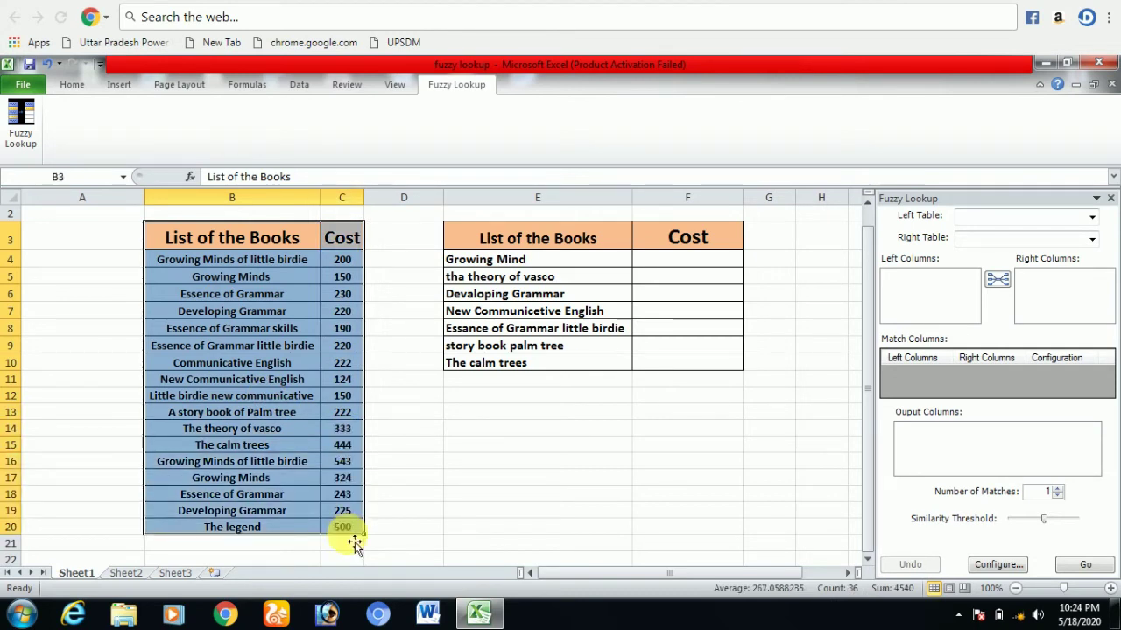
pyautogui.hotkey('ctrl', 't')
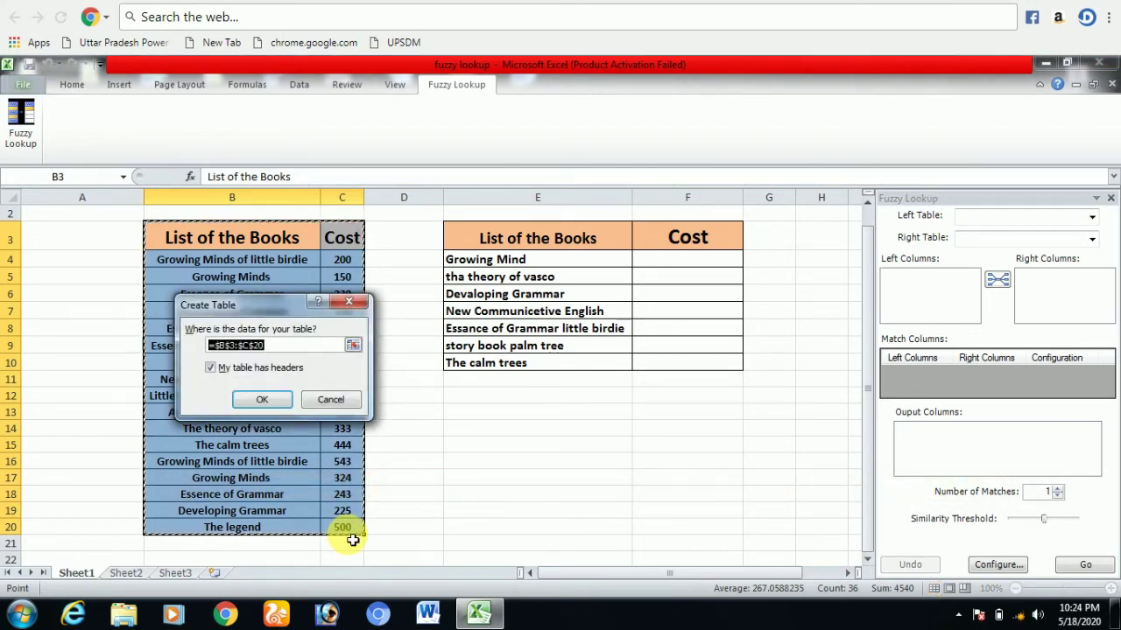
pyautogui.click(267, 401)
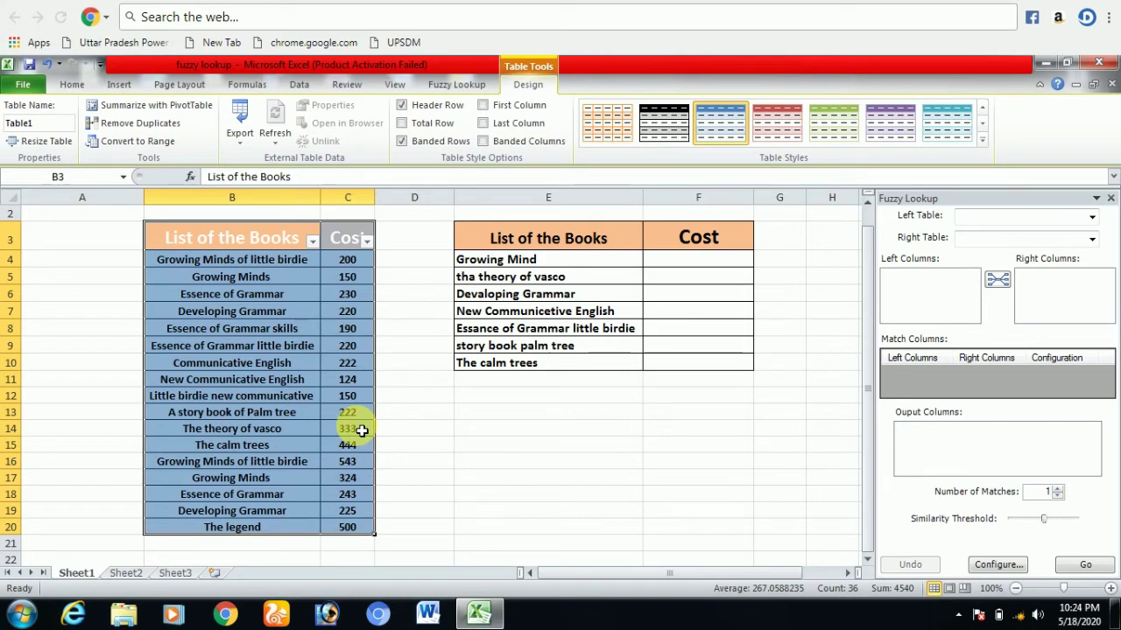
# - Convert the second book list E3:F10 into a table with headers
pyautogui.click(532, 244)
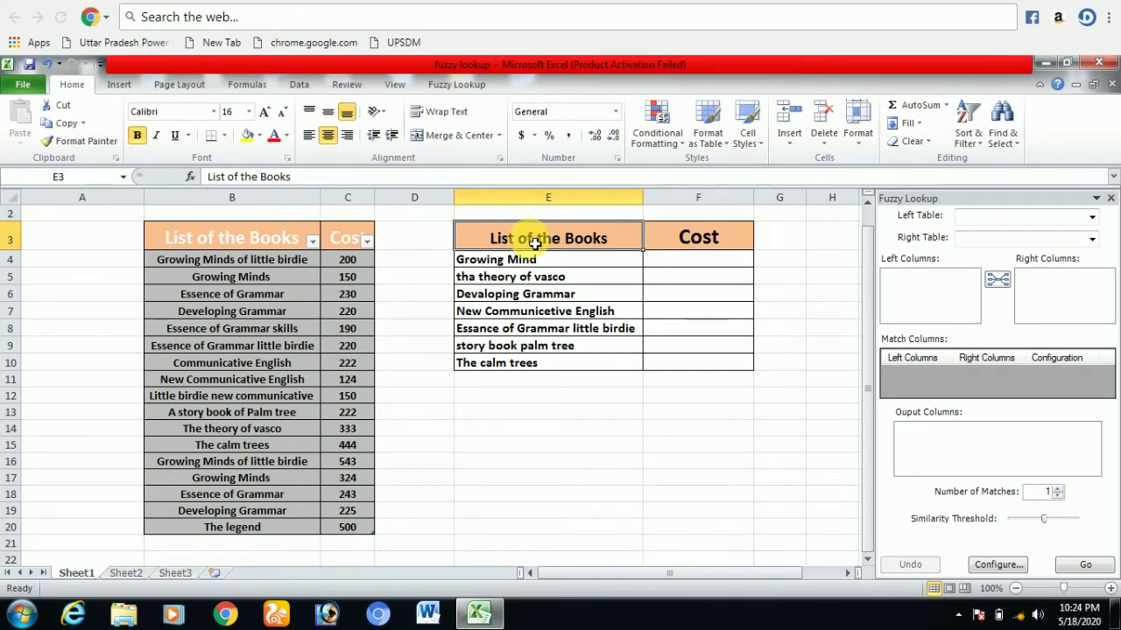
pyautogui.moveTo(534, 244); pyautogui.dragTo(703, 284)
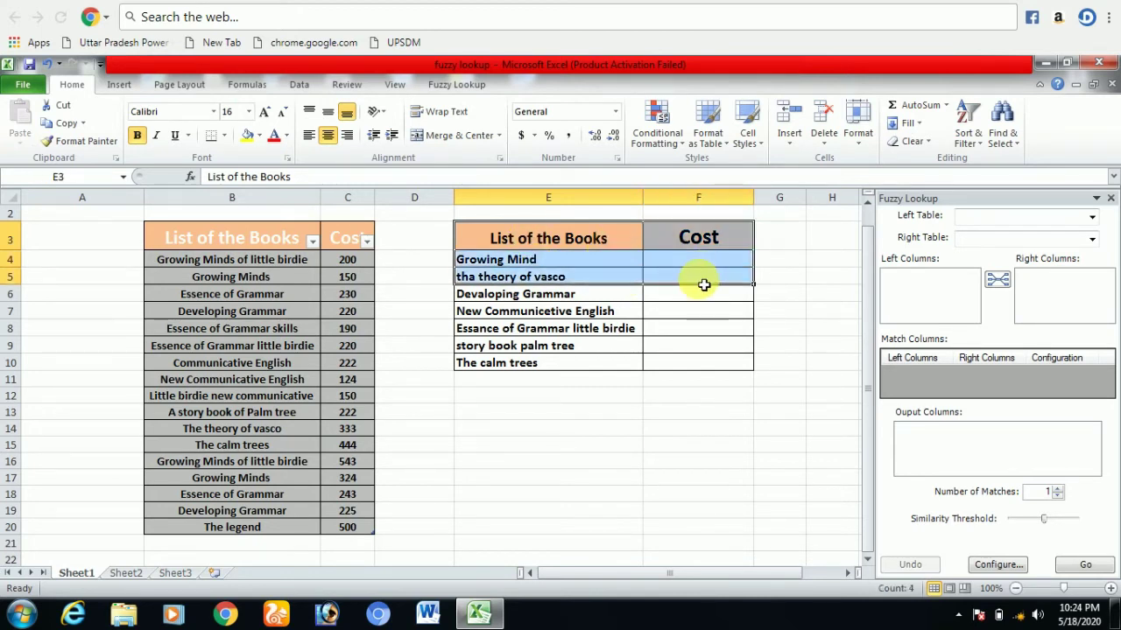
pyautogui.click(694, 310)
pyautogui.click(692, 337)
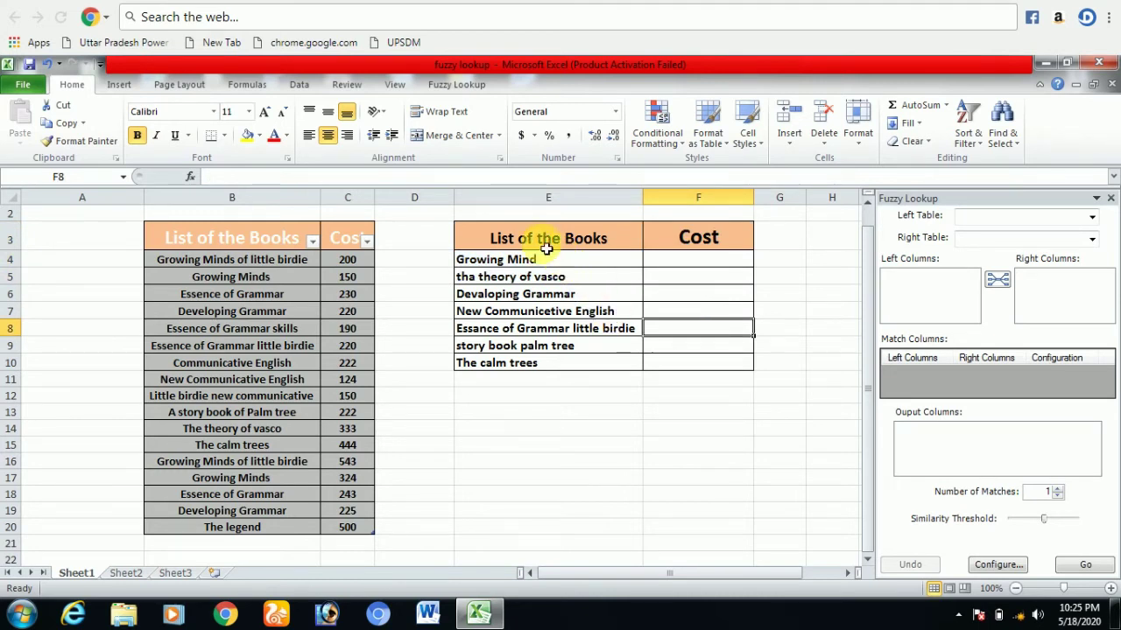
pyautogui.moveTo(543, 245); pyautogui.dragTo(681, 363)
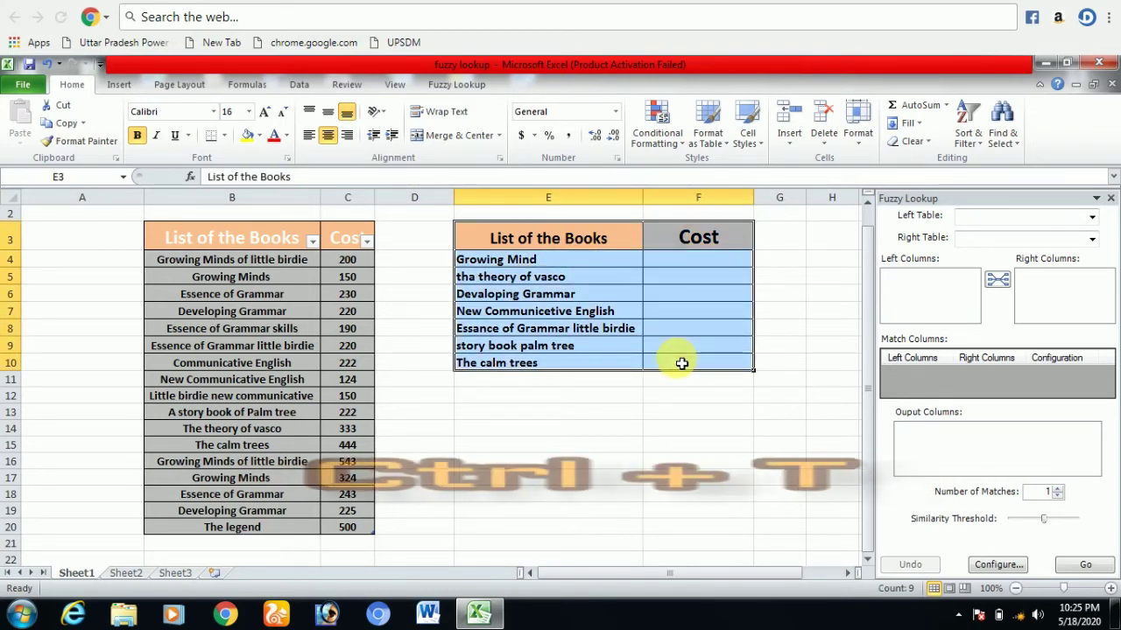
pyautogui.hotkey('ctrl', 't')
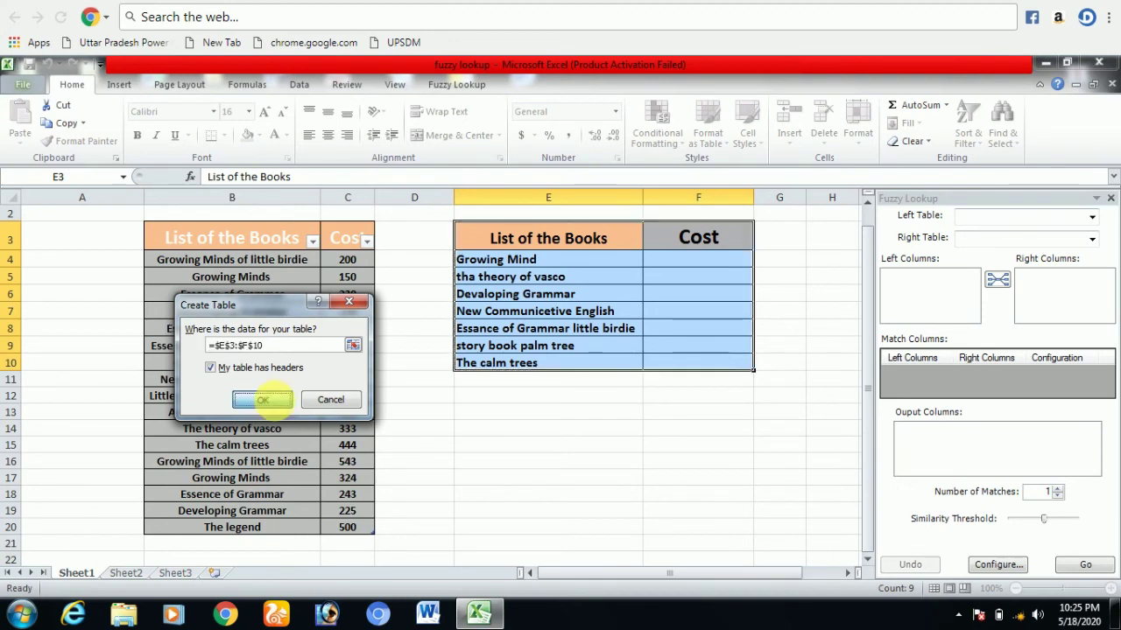
pyautogui.click(274, 403)
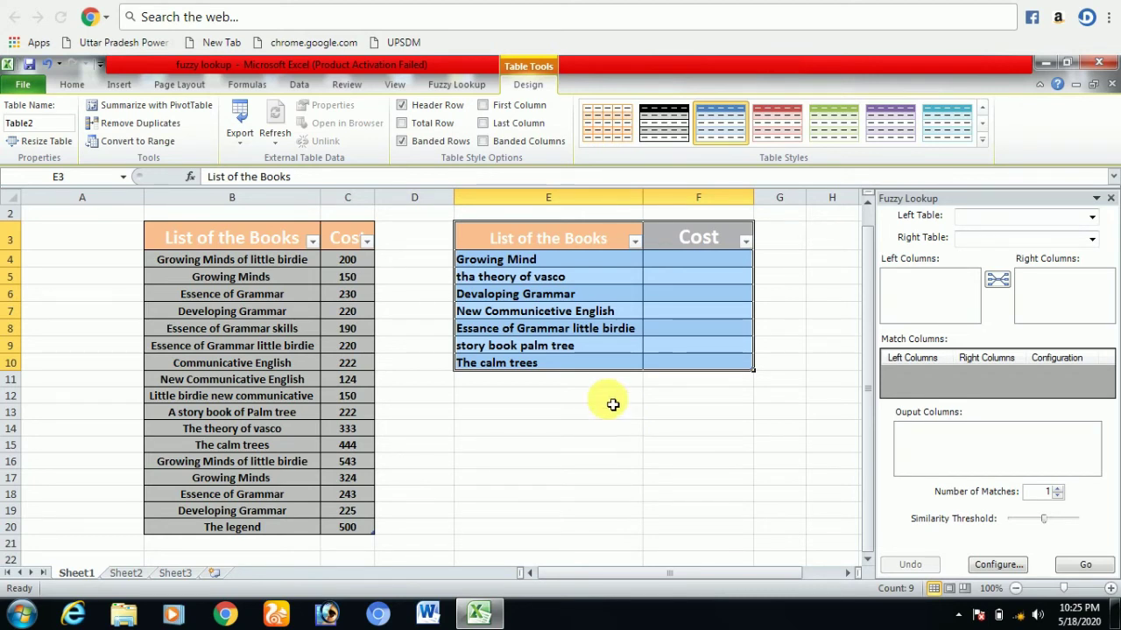
# - Select empty cell F14 and choose Table1 as the left table for the fuzzy lookup
pyautogui.click(465, 91)
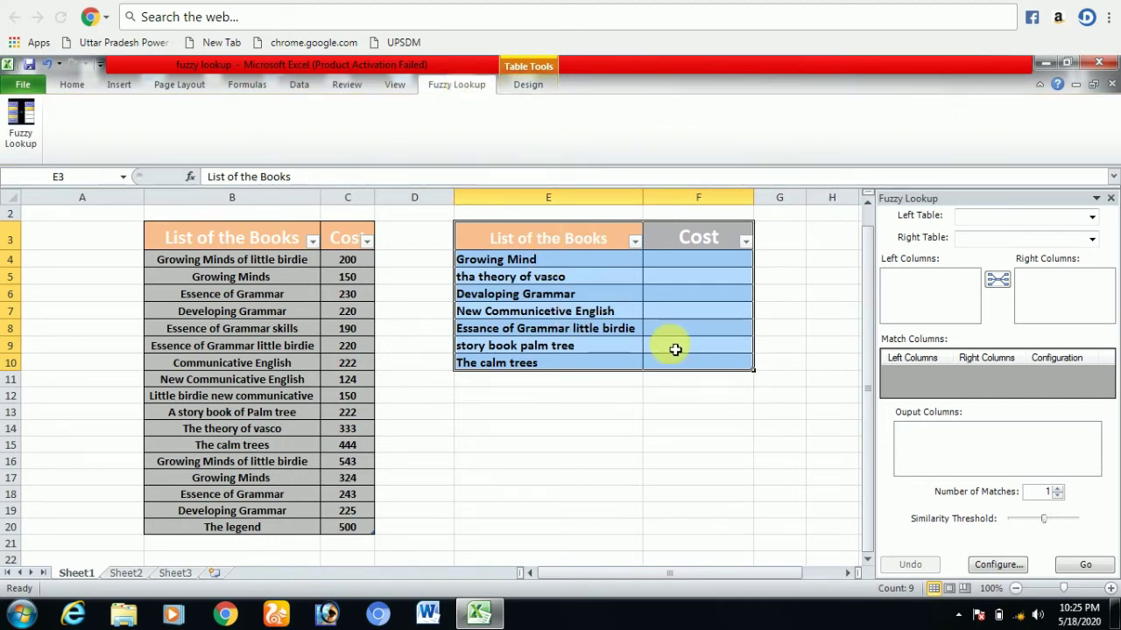
pyautogui.click(673, 427)
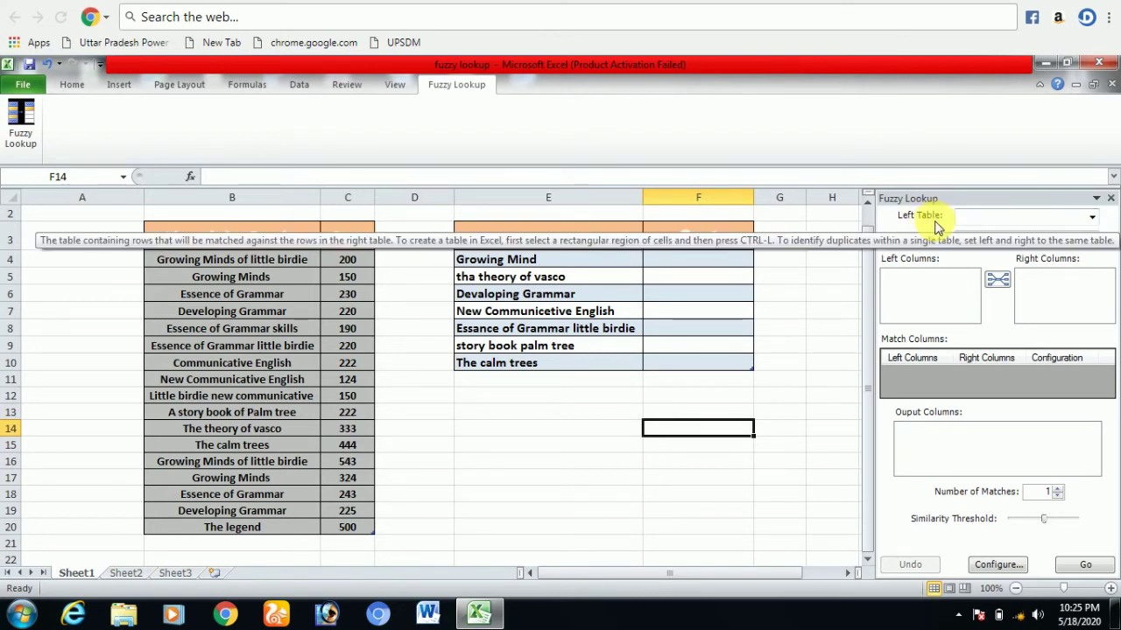
pyautogui.click(1092, 220)
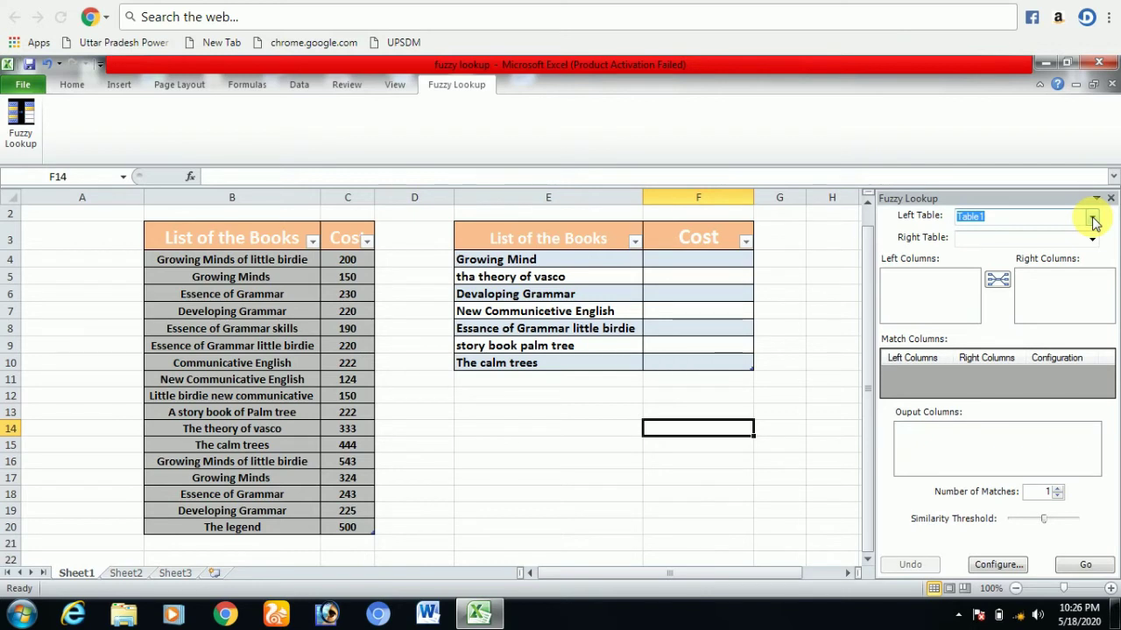
pyautogui.click(1006, 239)
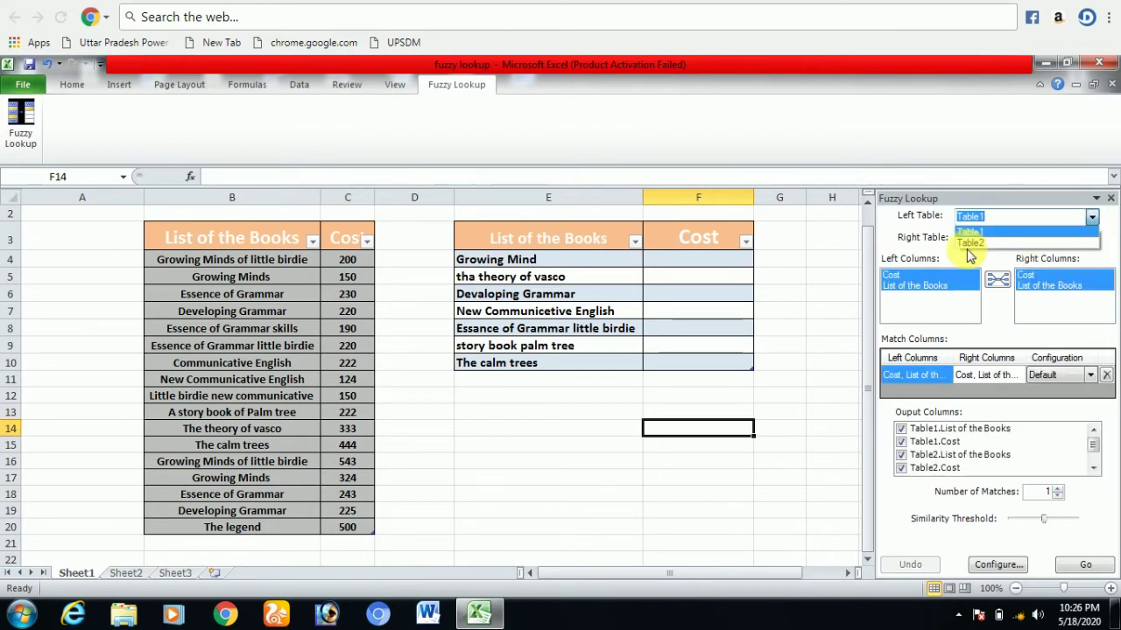
pyautogui.click(974, 244)
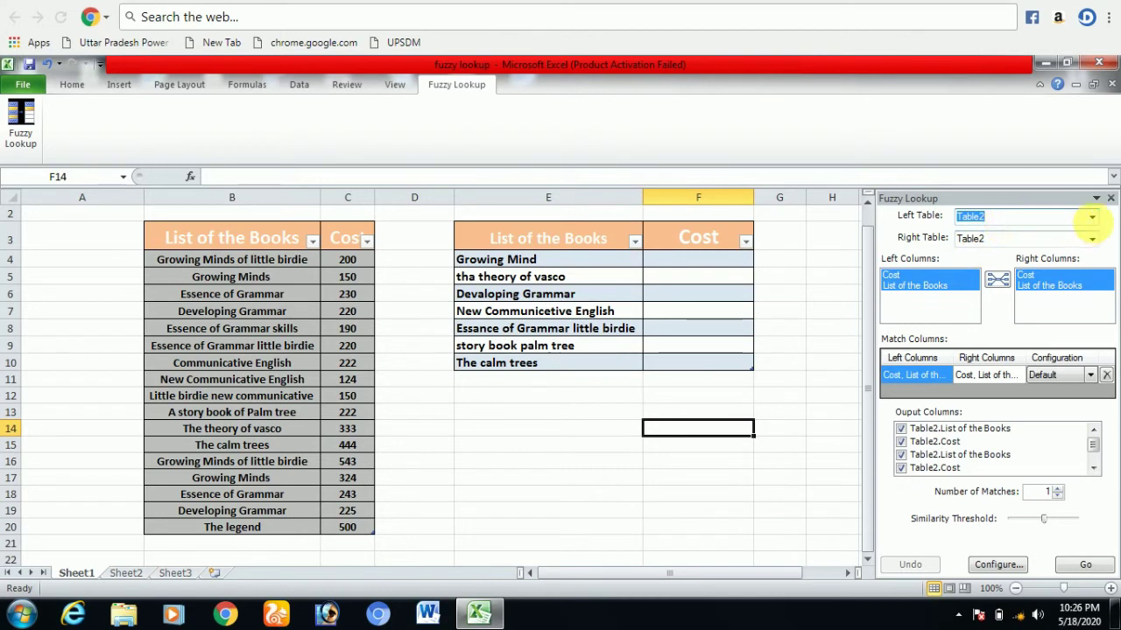
pyautogui.click(1093, 219)
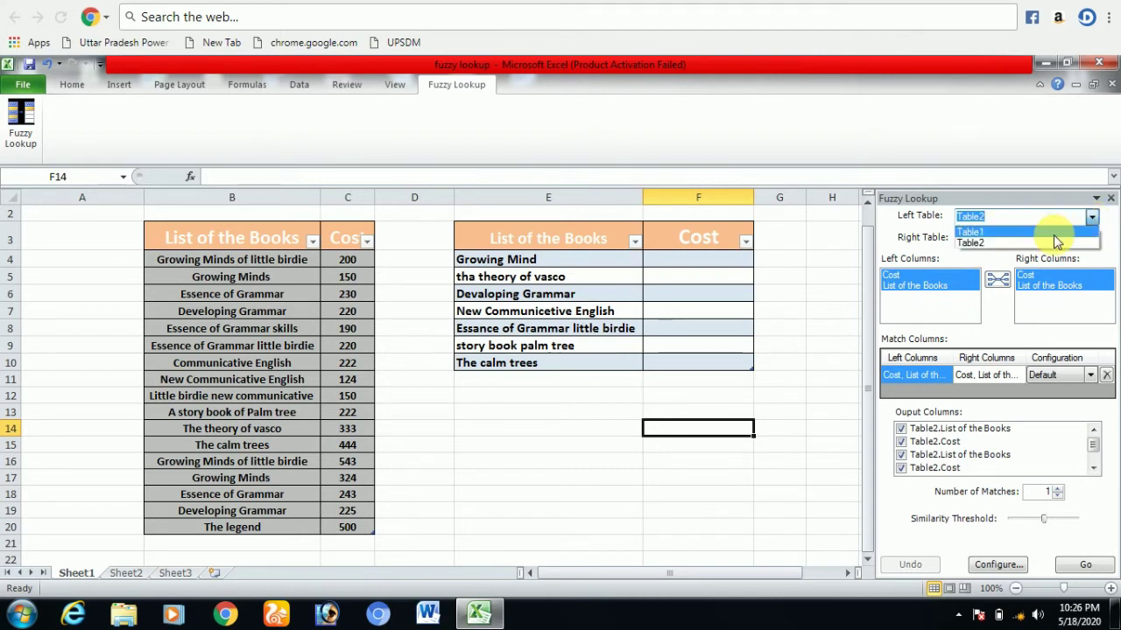
pyautogui.click(1054, 239)
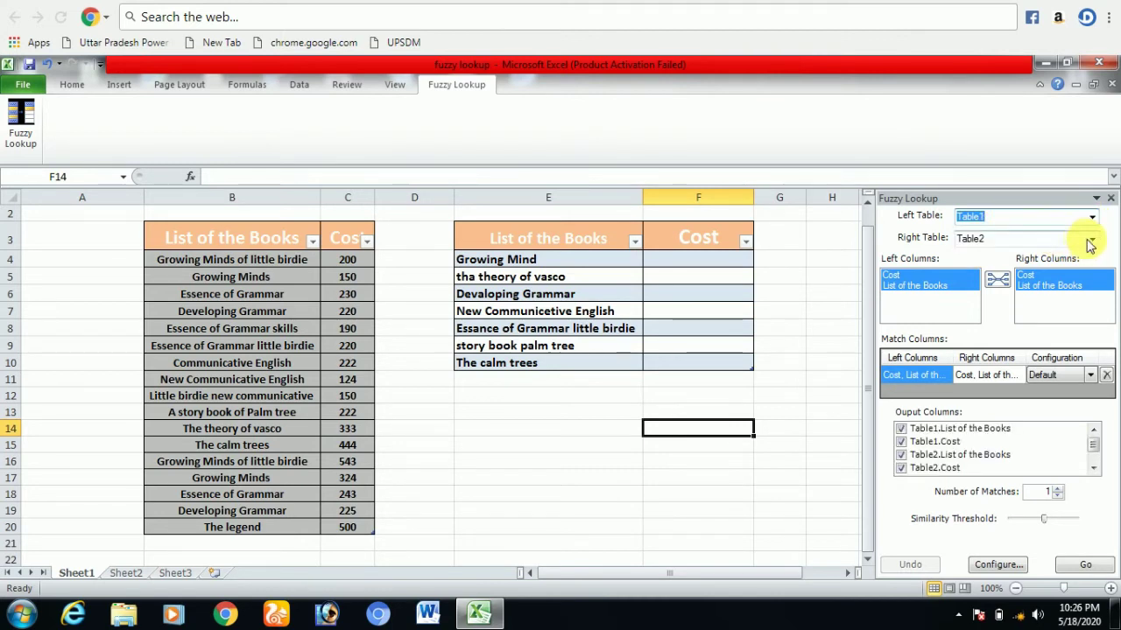
# - Choose Table2 as the right table for the fuzzy lookup
pyautogui.click(1092, 239)
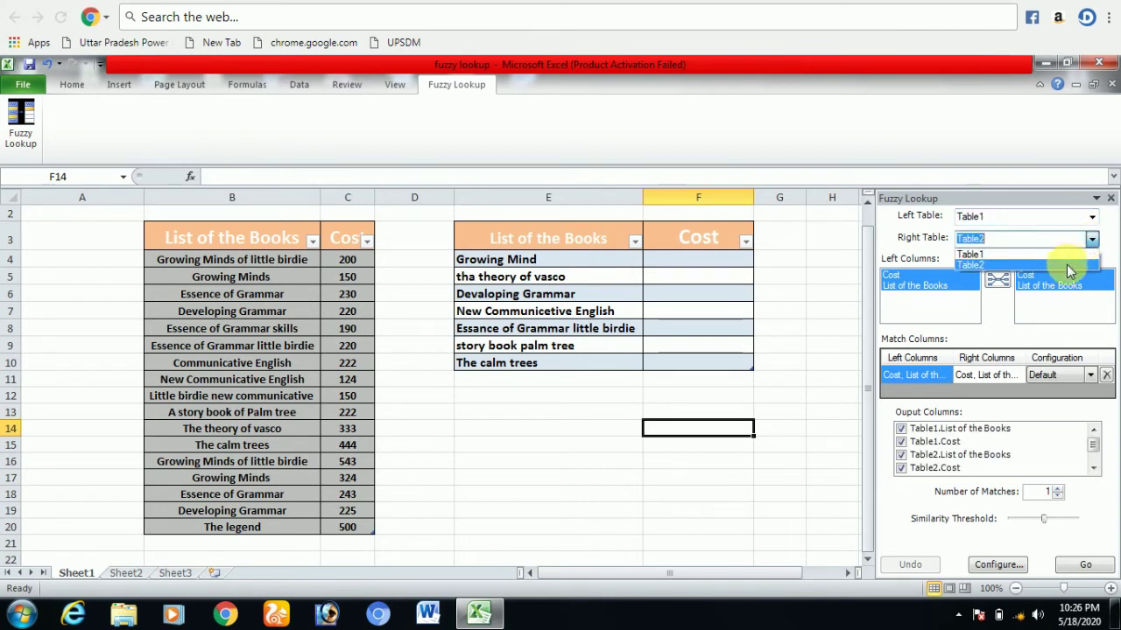
pyautogui.click(1066, 264)
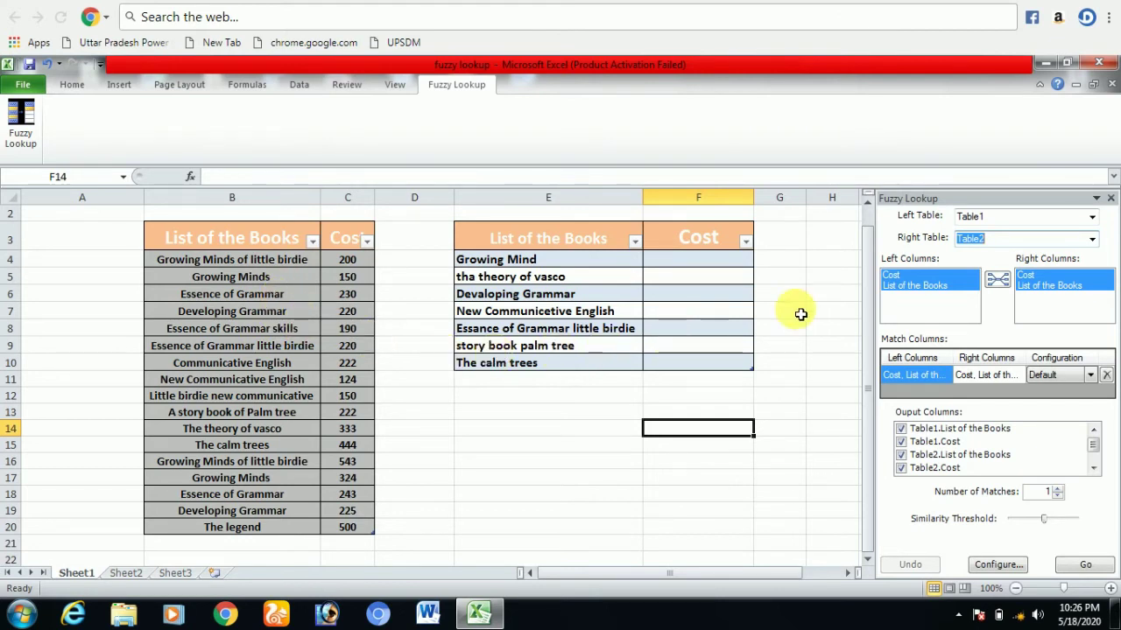
# - Swap the lookup tables, using Table2 as the left table and Table1 as the right table
pyautogui.click(1092, 221)
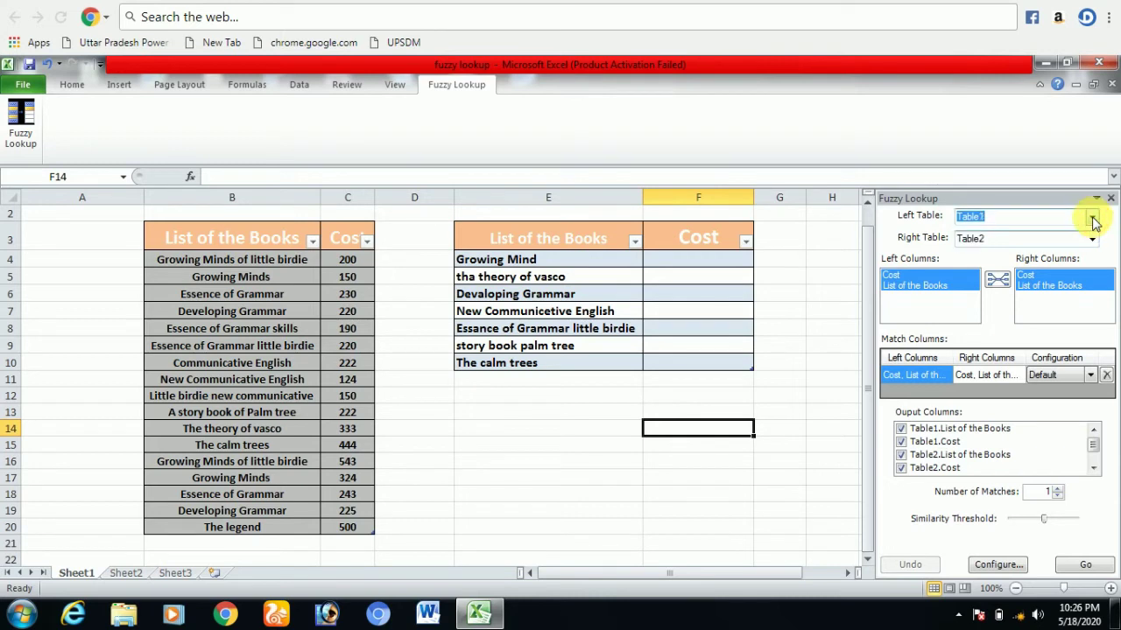
pyautogui.click(1092, 219)
pyautogui.click(1076, 244)
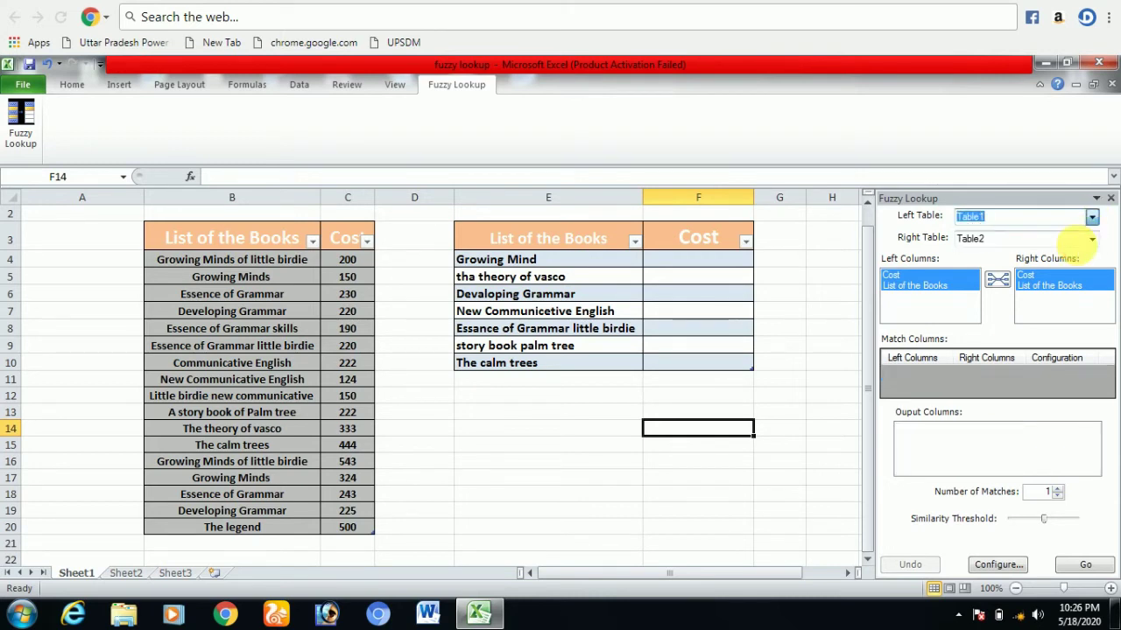
pyautogui.click(1092, 242)
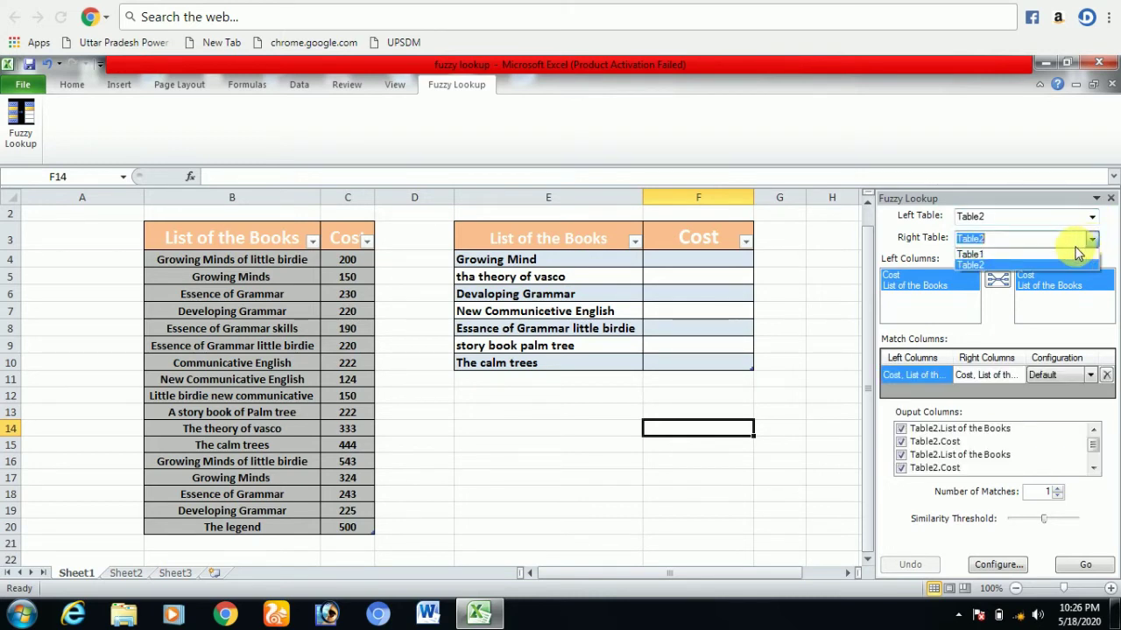
pyautogui.click(1068, 253)
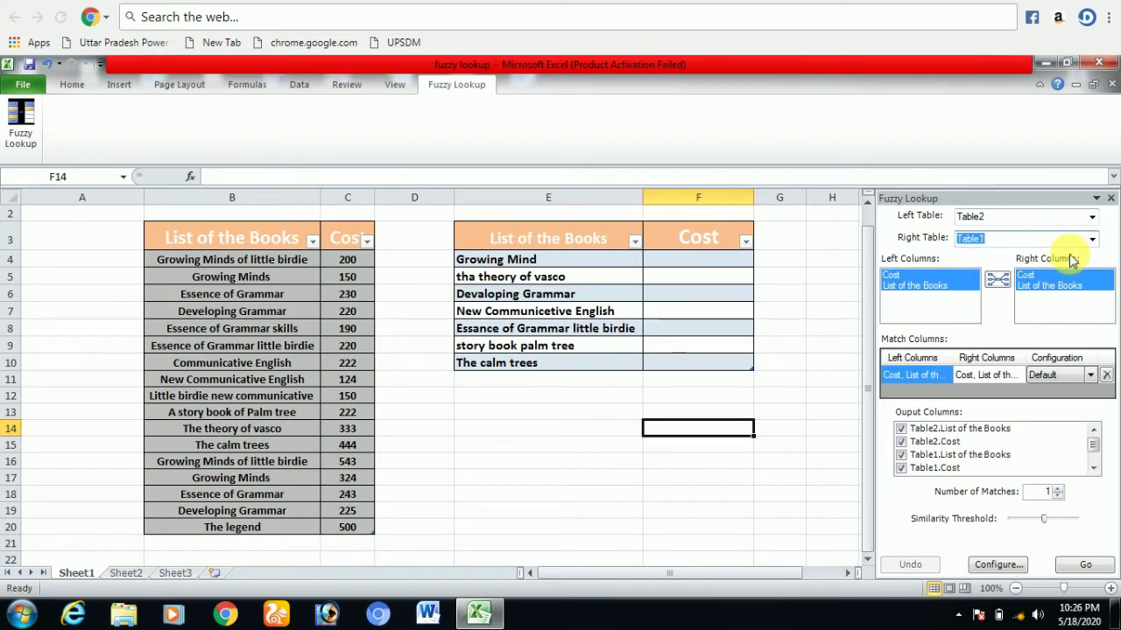
# - Set the left lookup table back to Table1 and the right one to Table2
pyautogui.click(1093, 220)
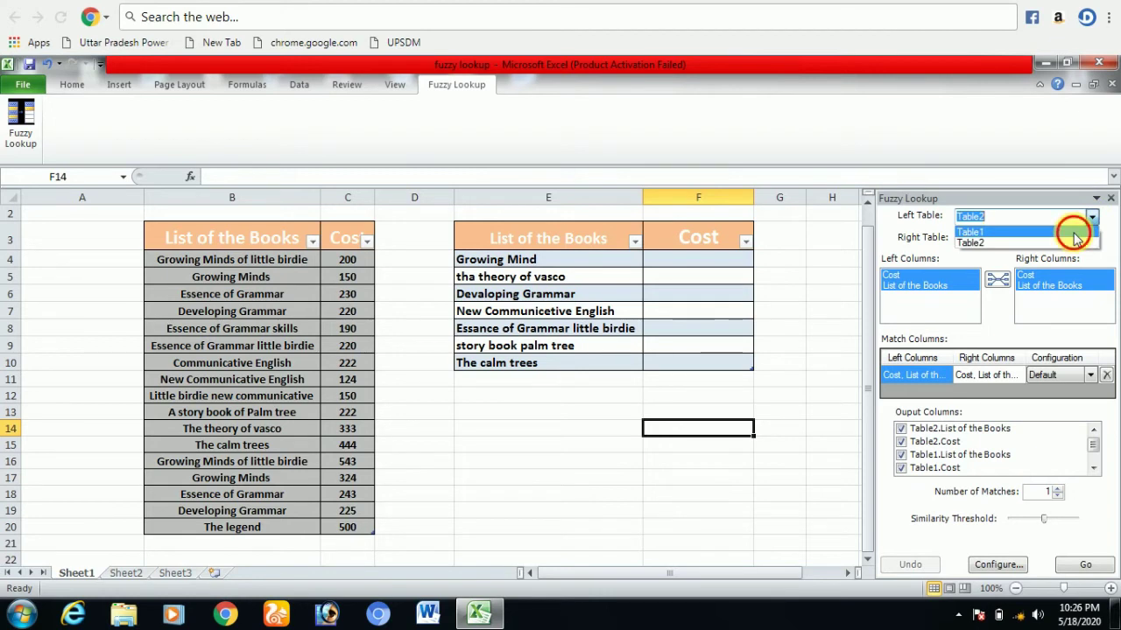
pyautogui.click(1073, 232)
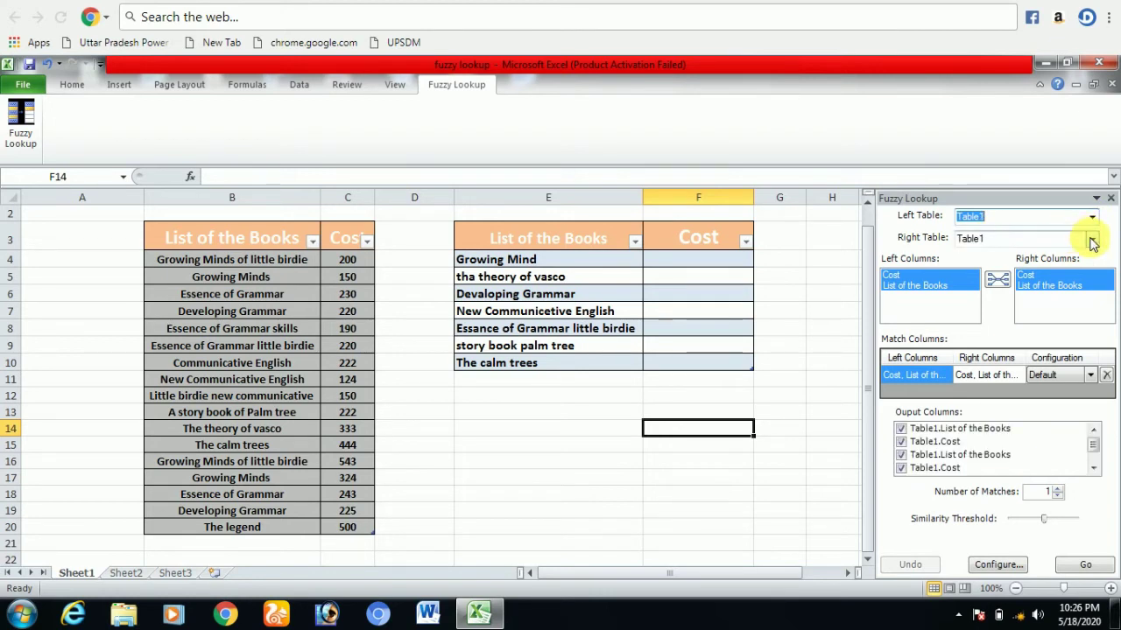
pyautogui.click(1092, 239)
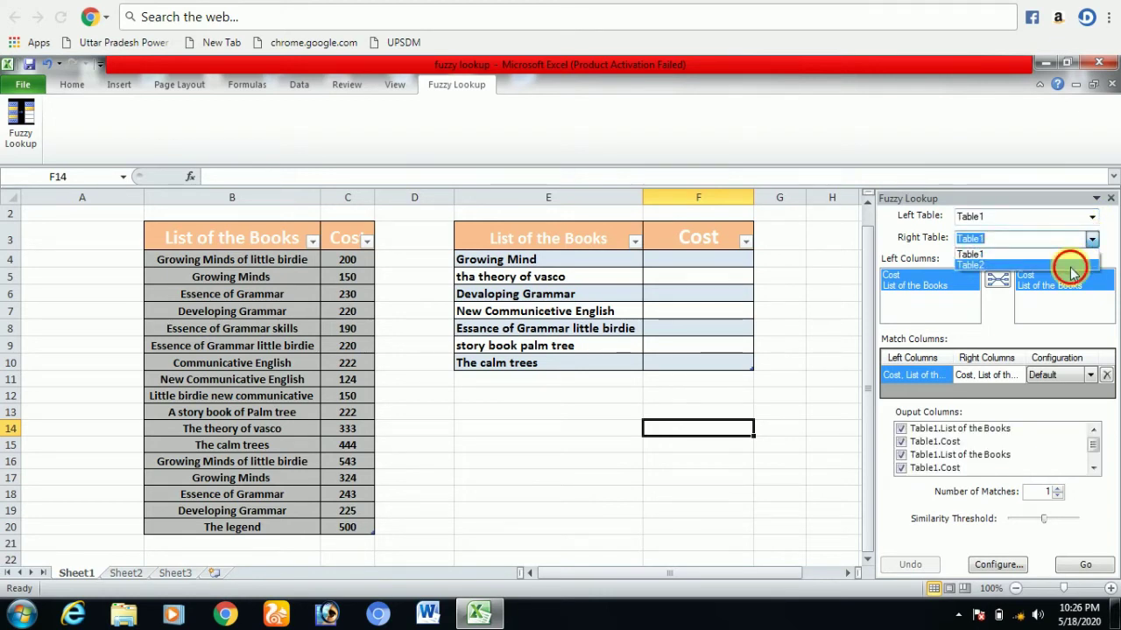
pyautogui.click(1070, 265)
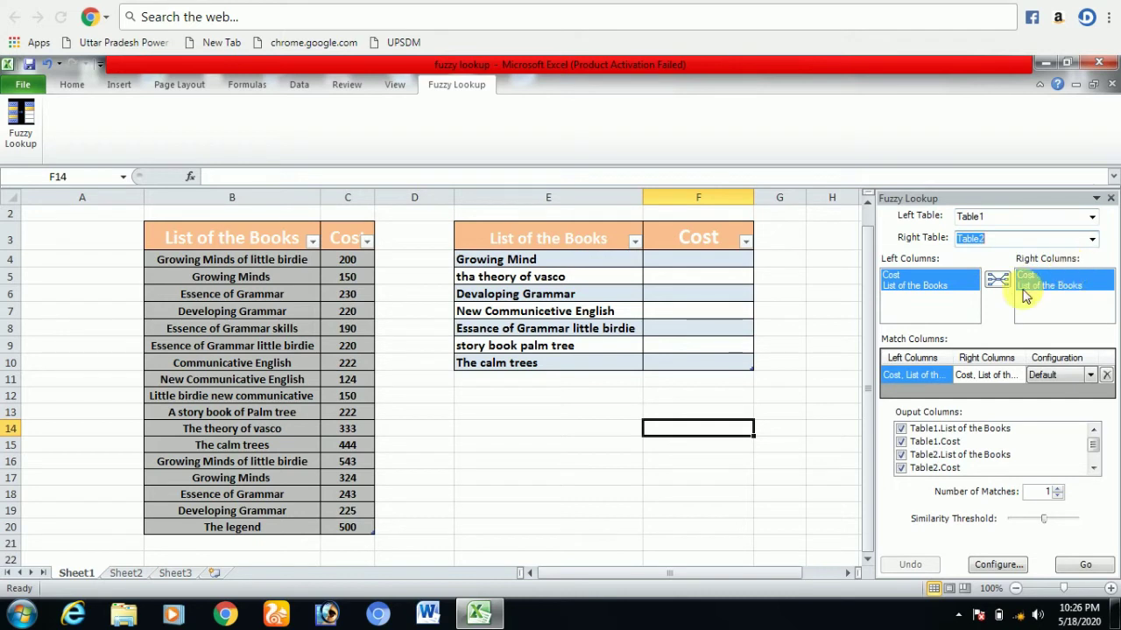
# - Add a fuzzy match pairing the List of the Books column of both tables
pyautogui.click(918, 274)
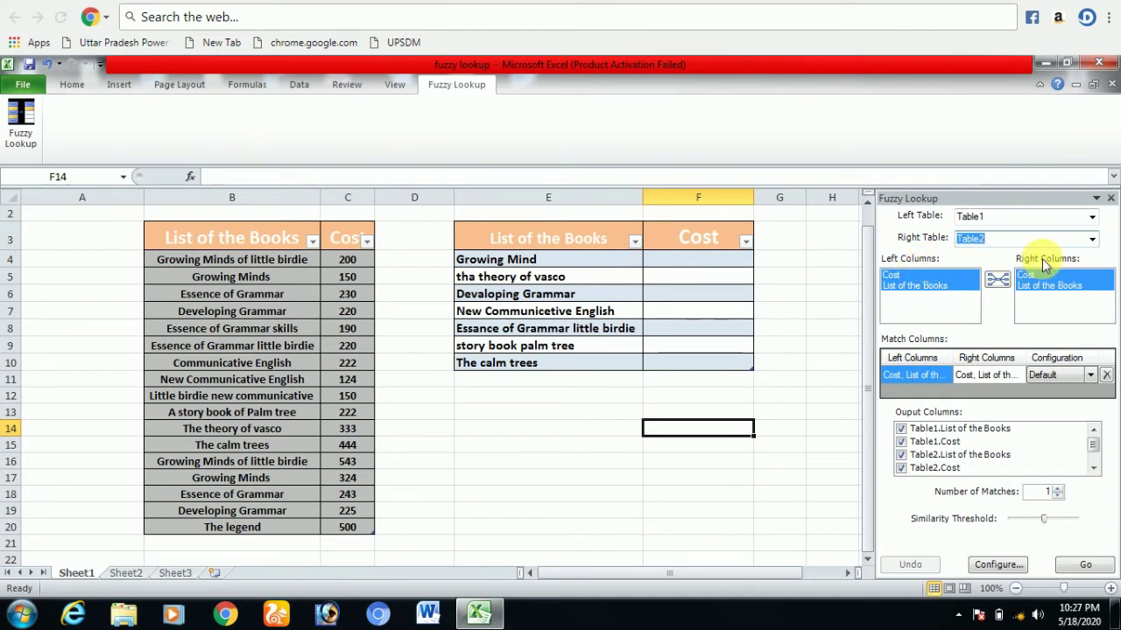
pyautogui.click(908, 287)
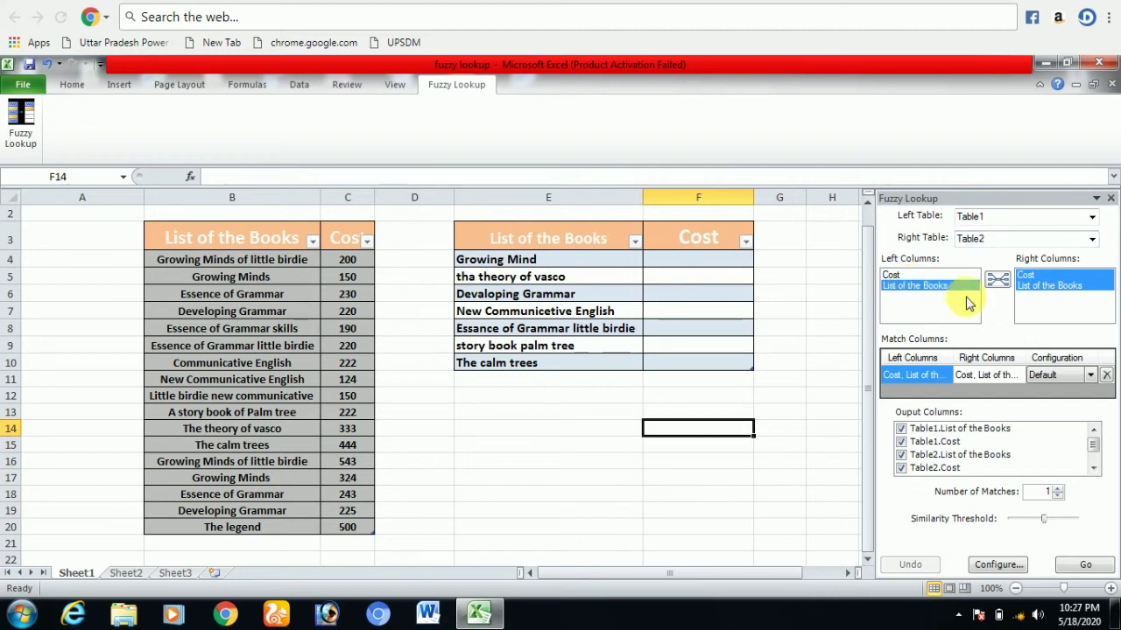
pyautogui.click(1048, 286)
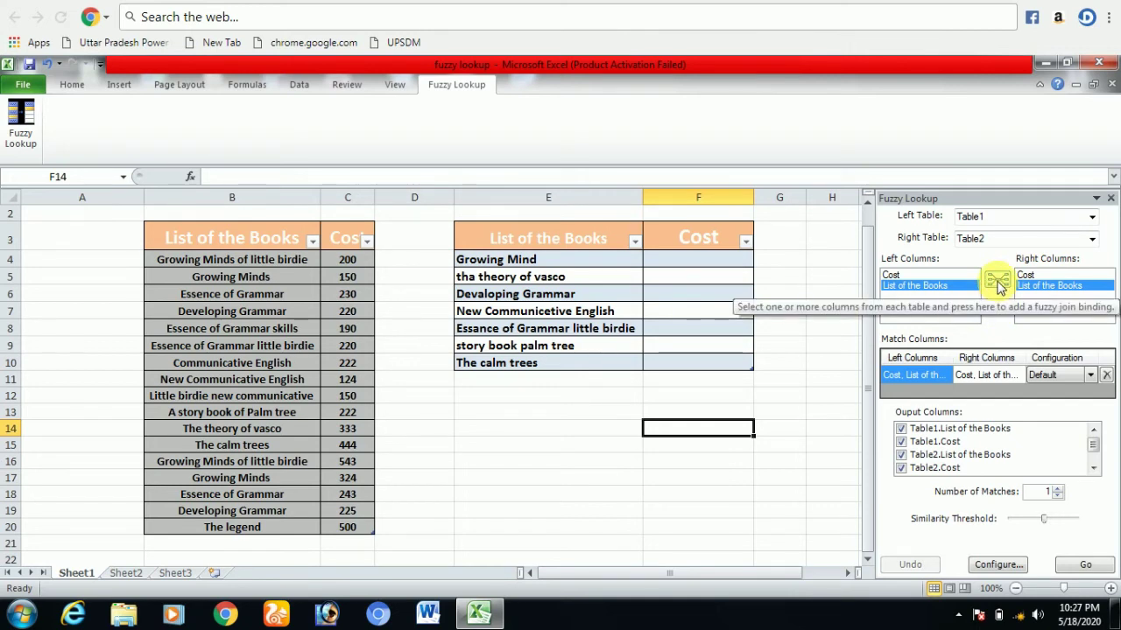
pyautogui.click(1003, 288)
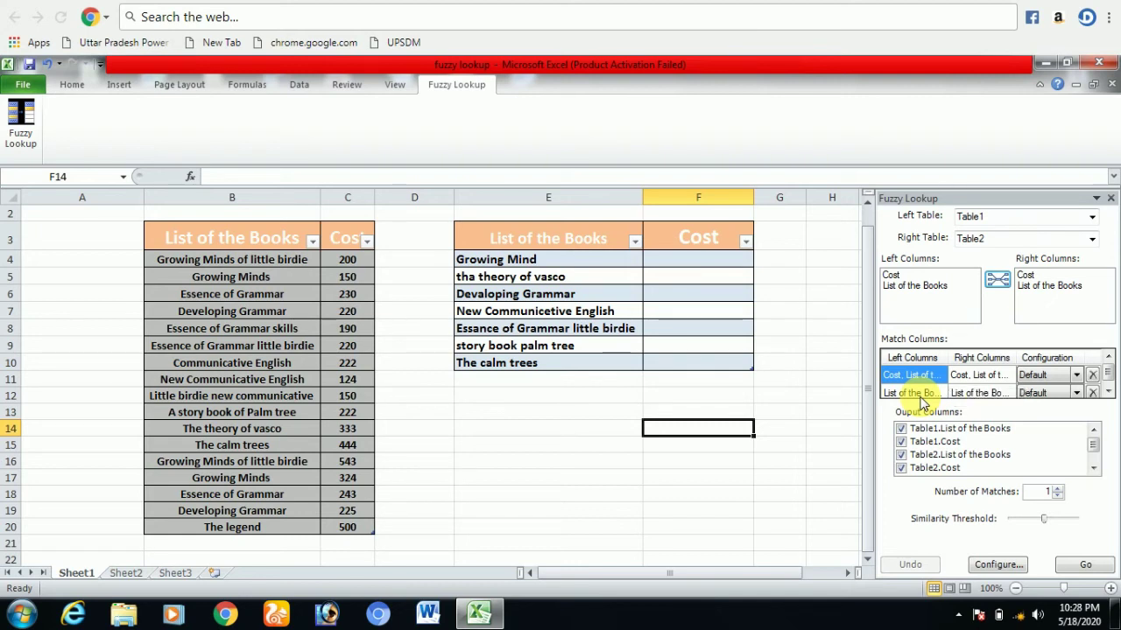
pyautogui.click(1076, 376)
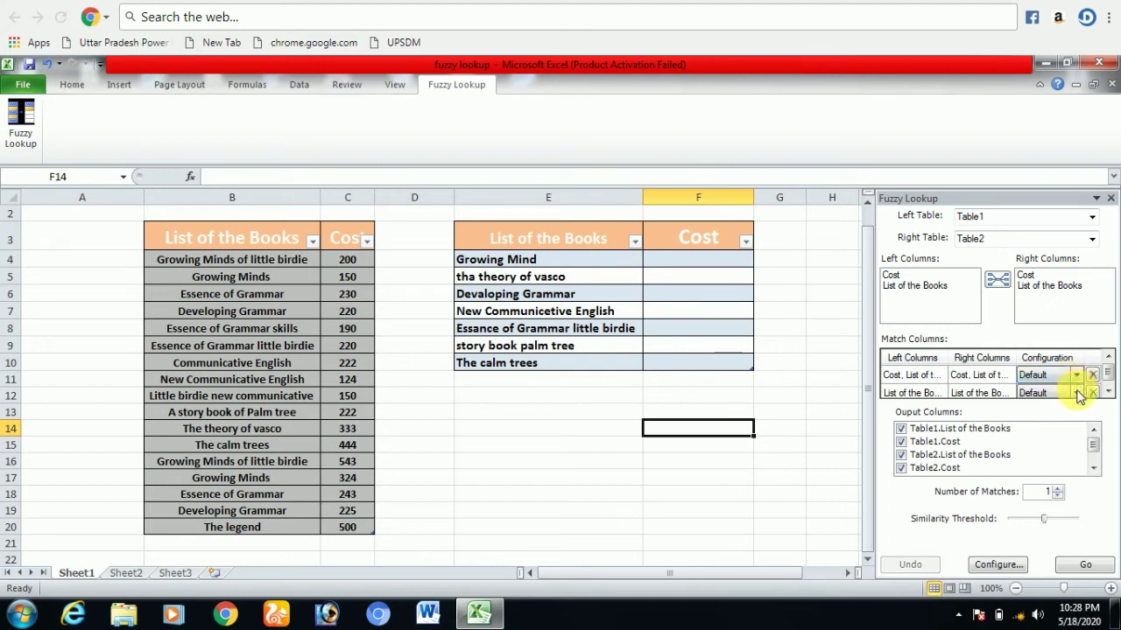
pyautogui.click(1076, 393)
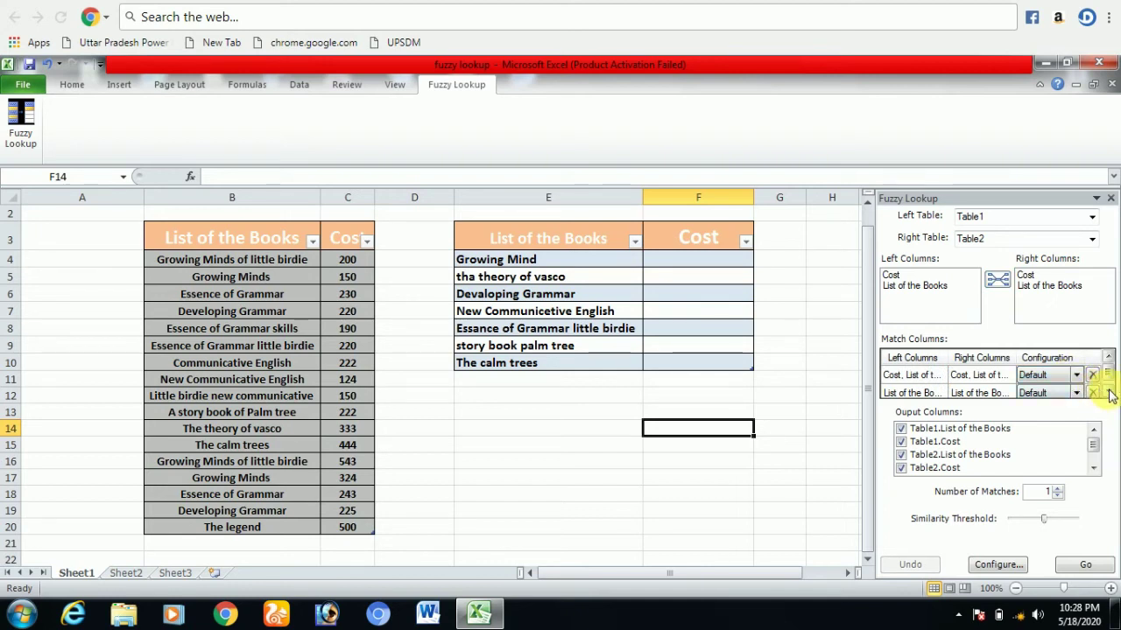
pyautogui.click(1108, 392)
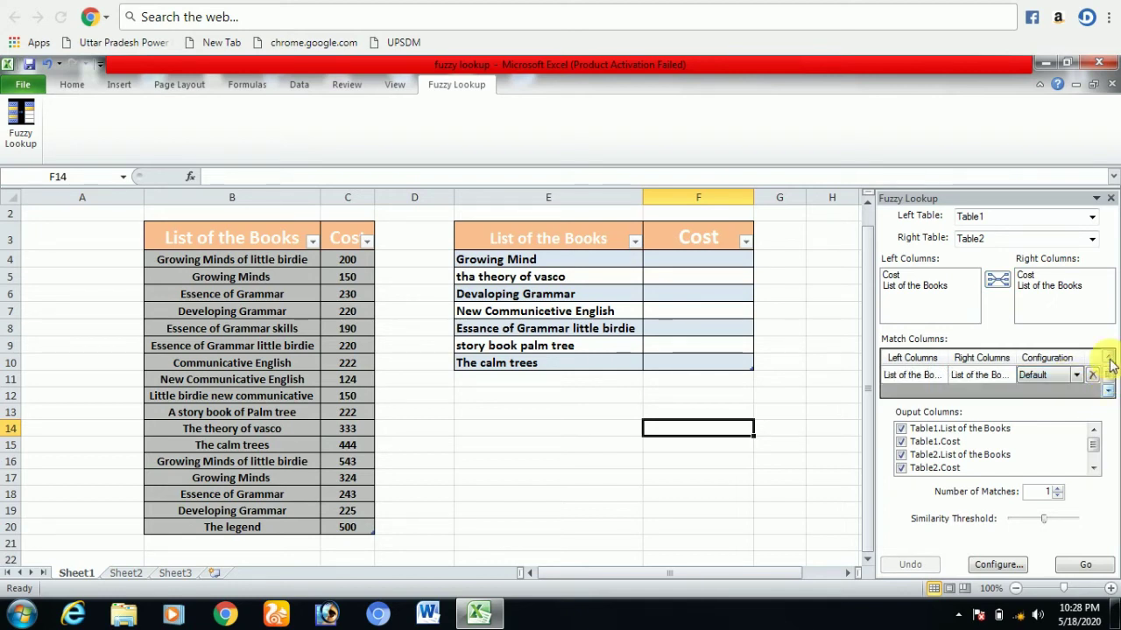
pyautogui.click(1108, 362)
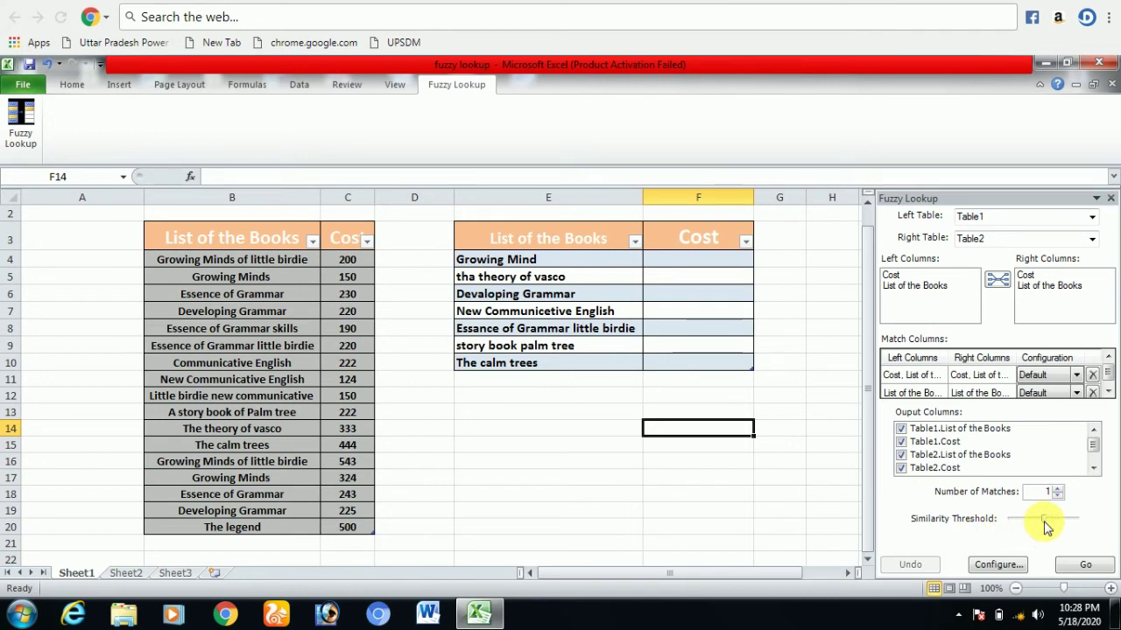
# - Lower the similarity threshold to its minimum and run the fuzzy lookup with its output starting at cell E13
pyautogui.moveTo(1044, 524); pyautogui.dragTo(1011, 526)
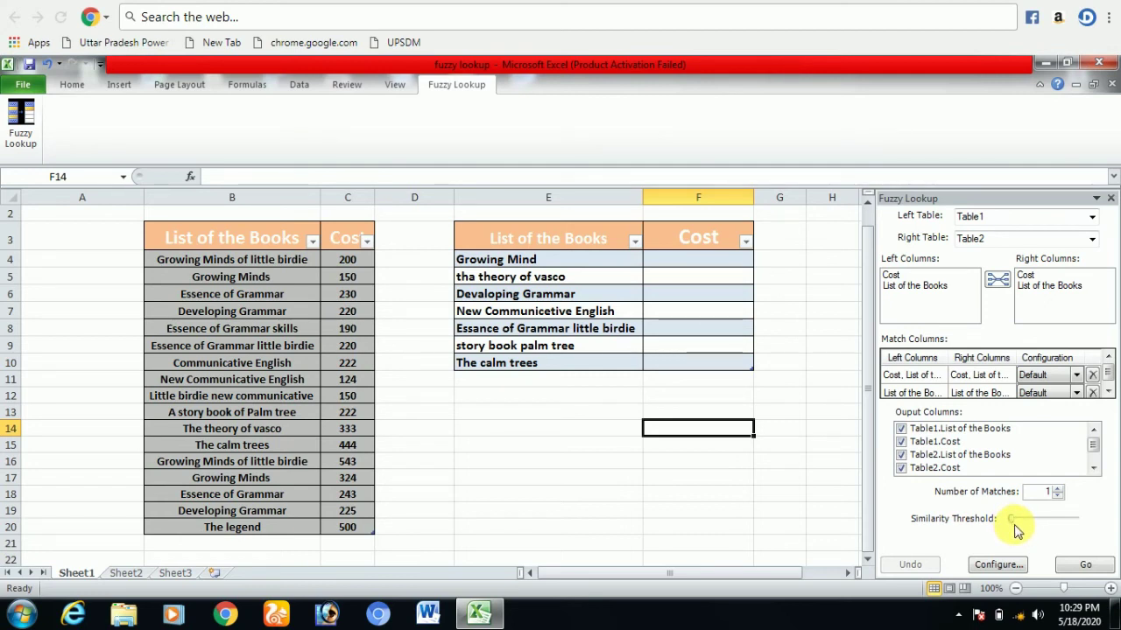
pyautogui.moveTo(1013, 523)
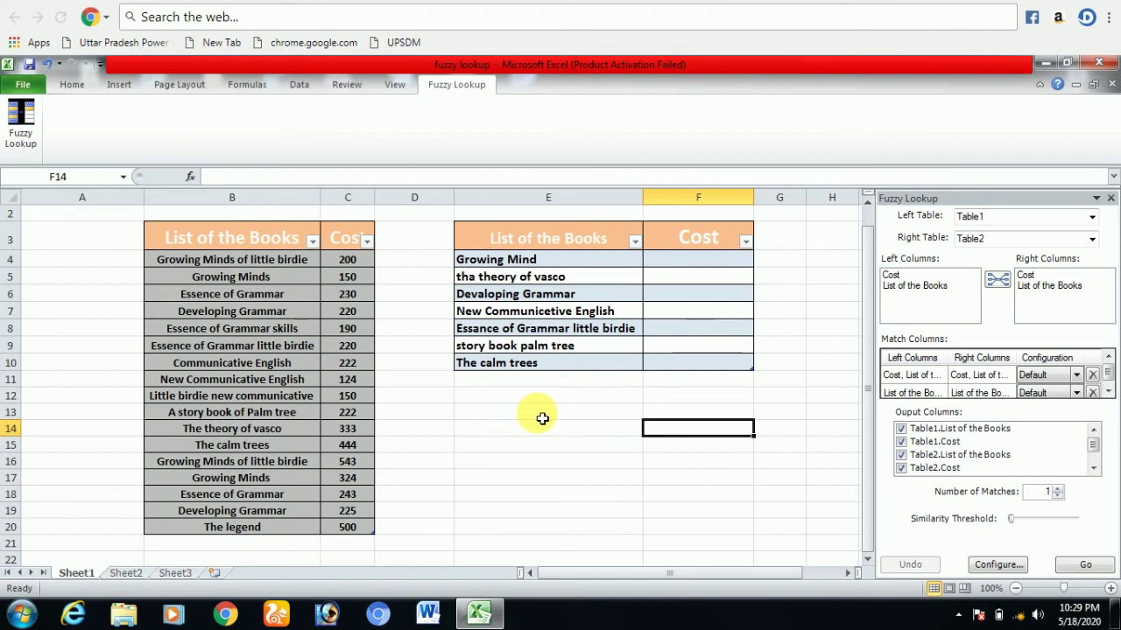
pyautogui.click(496, 418)
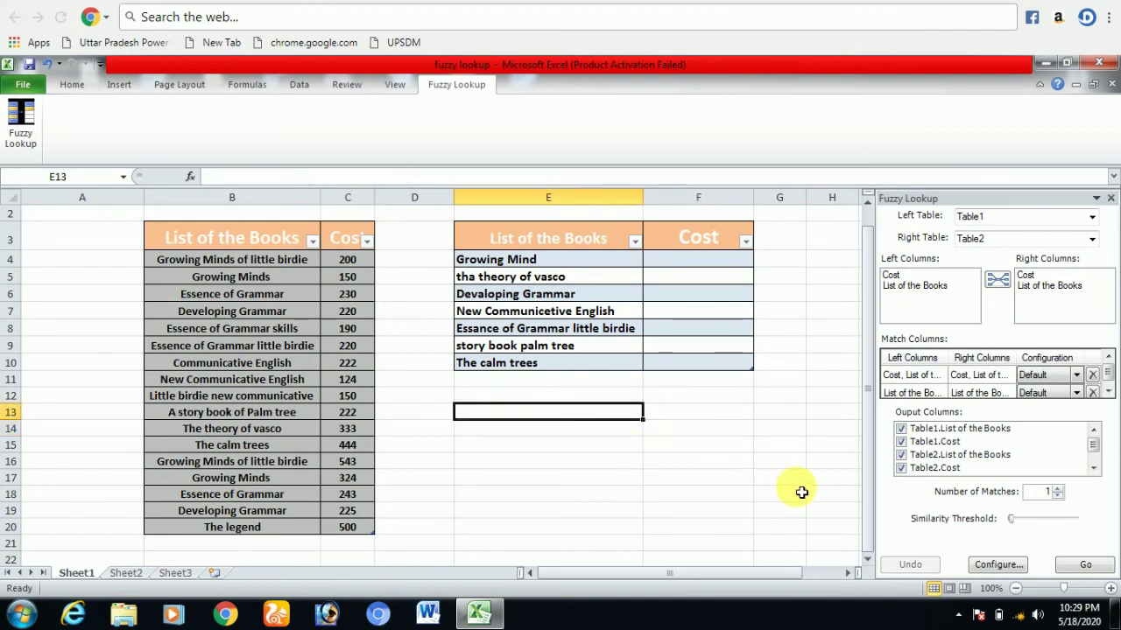
pyautogui.click(1064, 569)
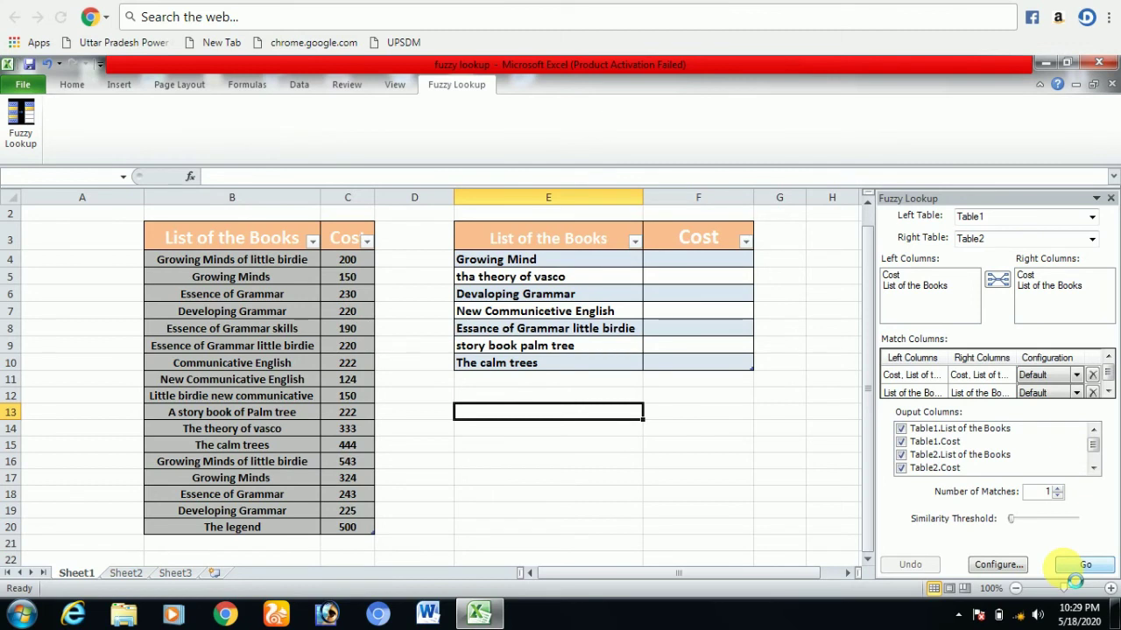
pyautogui.click(1075, 578)
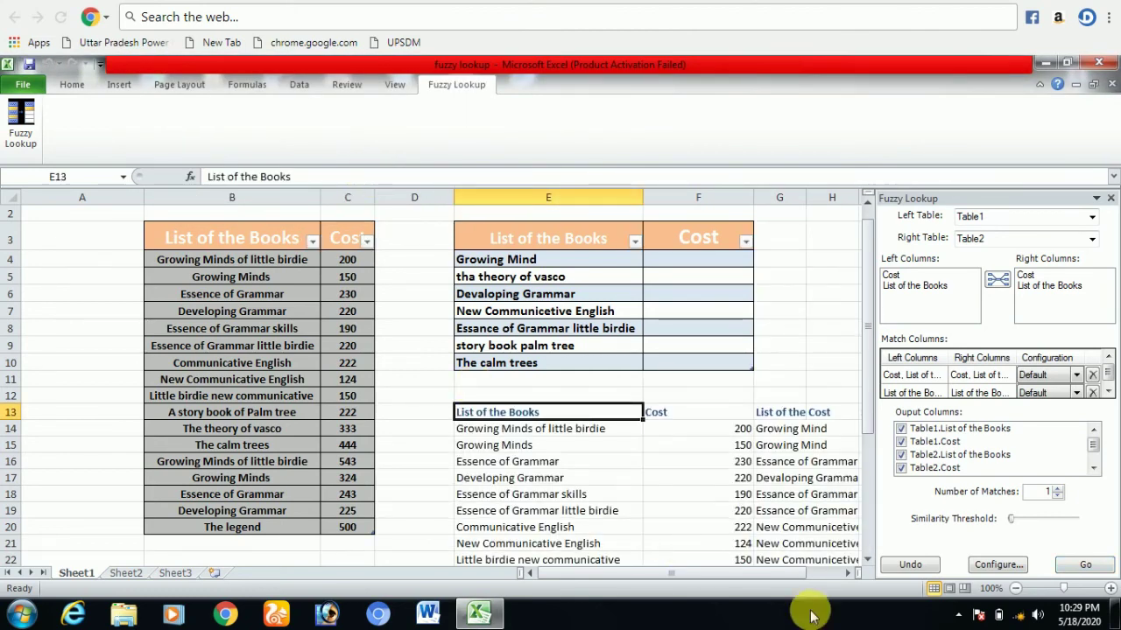
# - Compare the Growing Minds result row's cost and matched title with its entry in the source book list
pyautogui.click(847, 573)
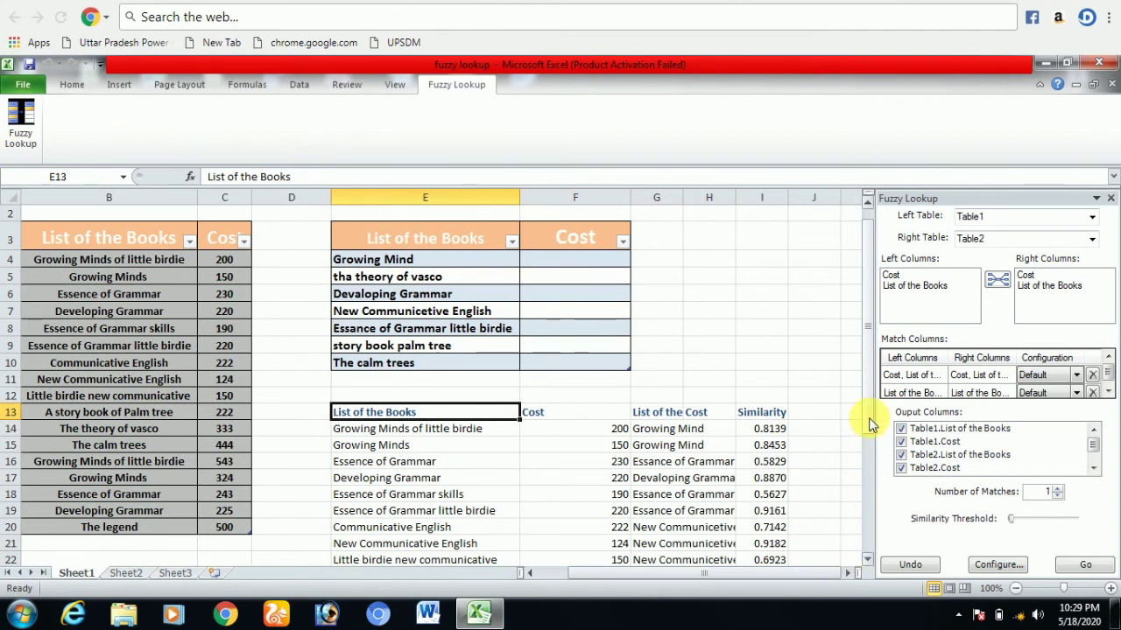
pyautogui.moveTo(870, 425); pyautogui.dragTo(871, 442)
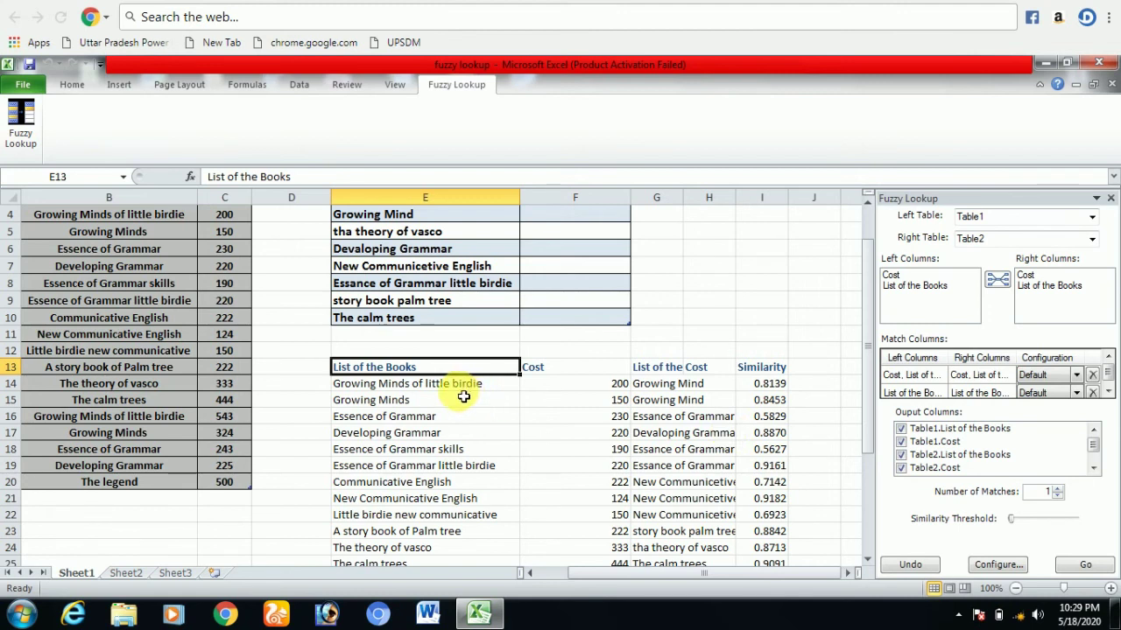
pyautogui.click(423, 400)
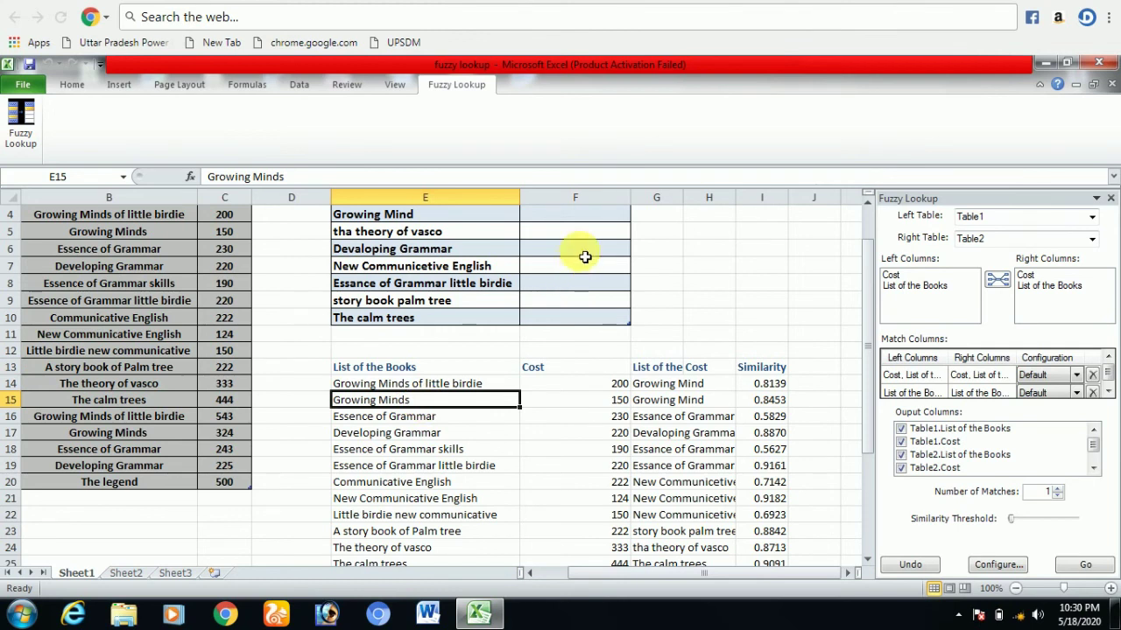
pyautogui.click(617, 401)
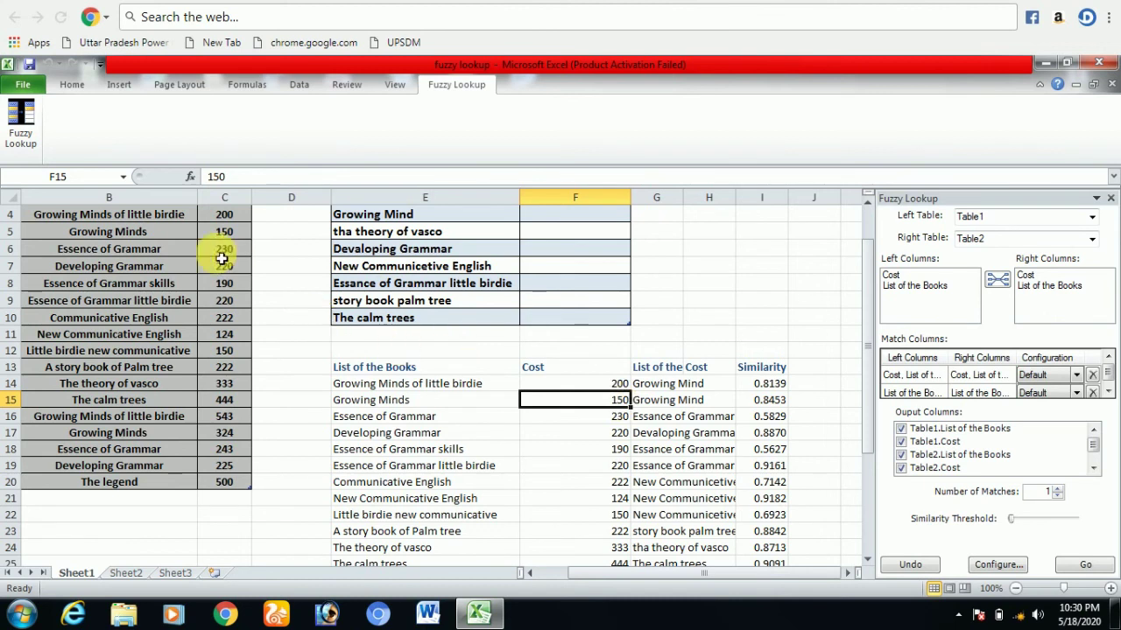
pyautogui.click(112, 233)
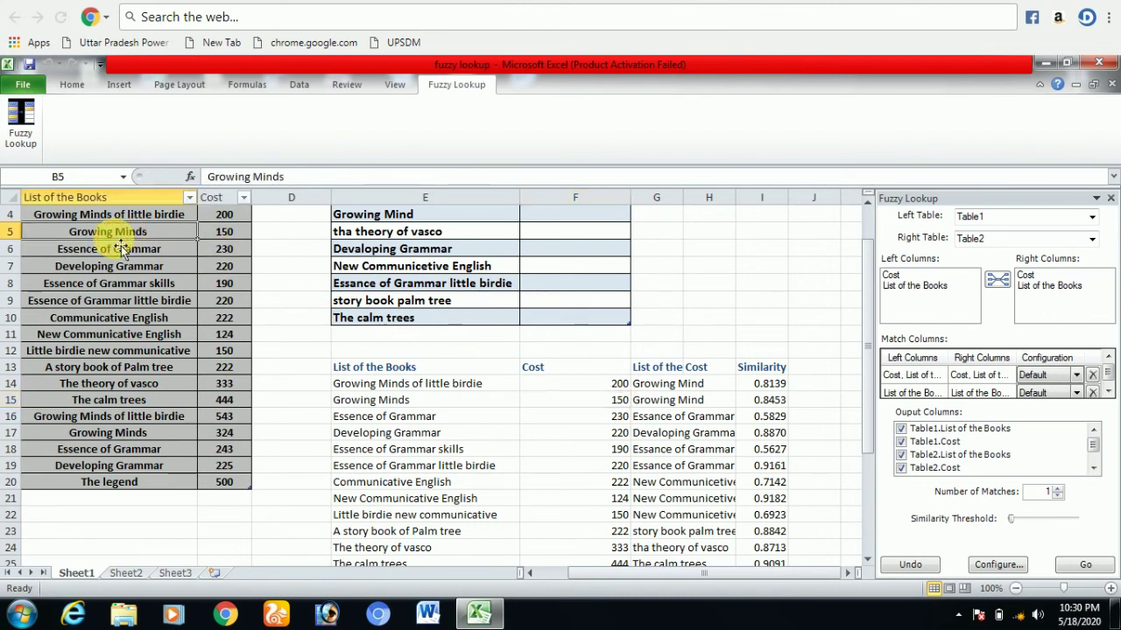
pyautogui.click(222, 233)
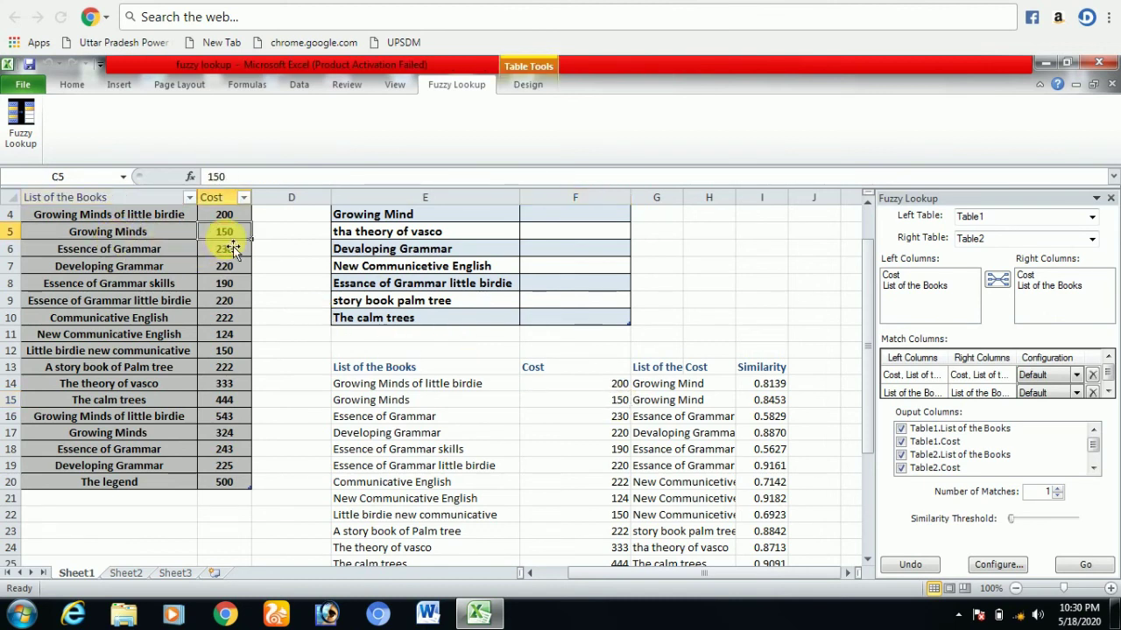
pyautogui.click(673, 400)
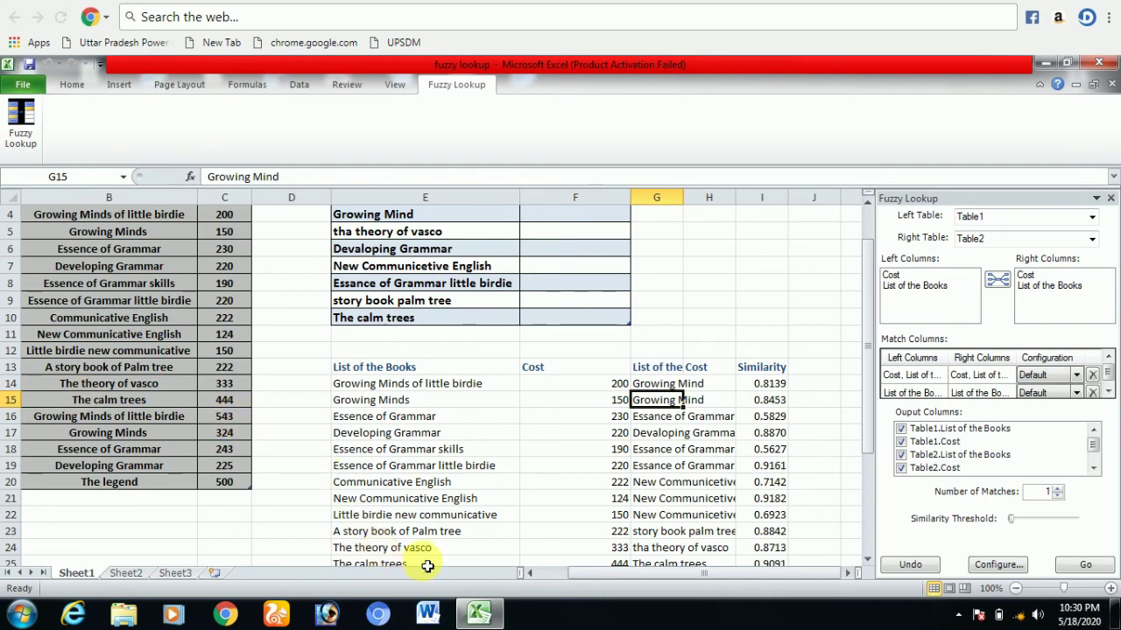
# - Autofit column G to the matched book titles and review the lookup results alongside the second book list
pyautogui.click(867, 560)
pyautogui.click(867, 560)
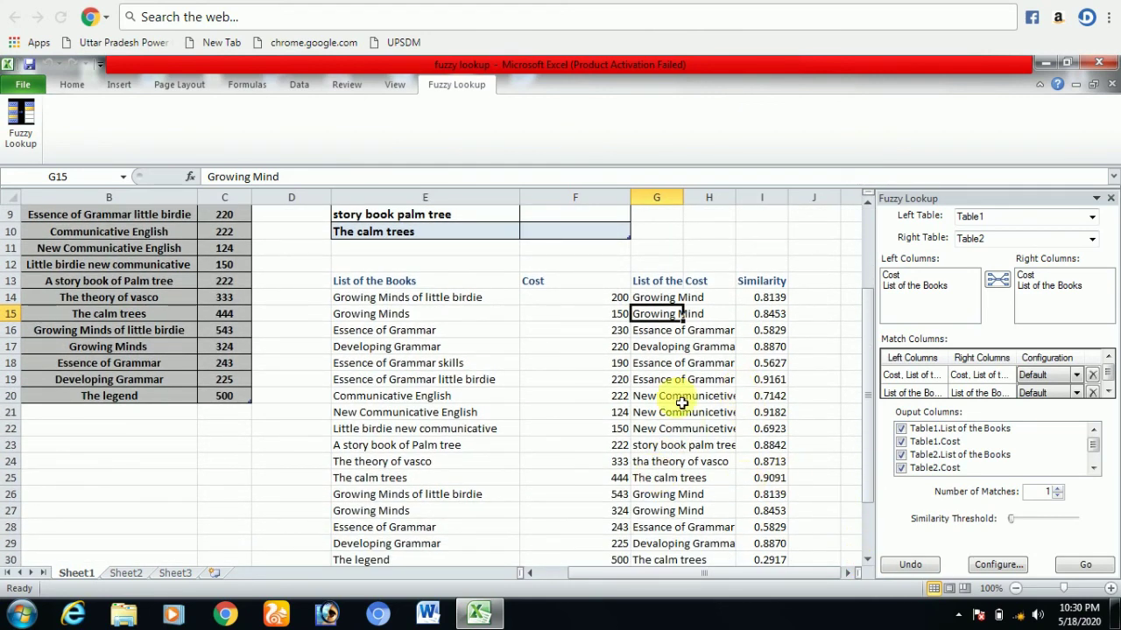
pyautogui.doubleClick(688, 208)
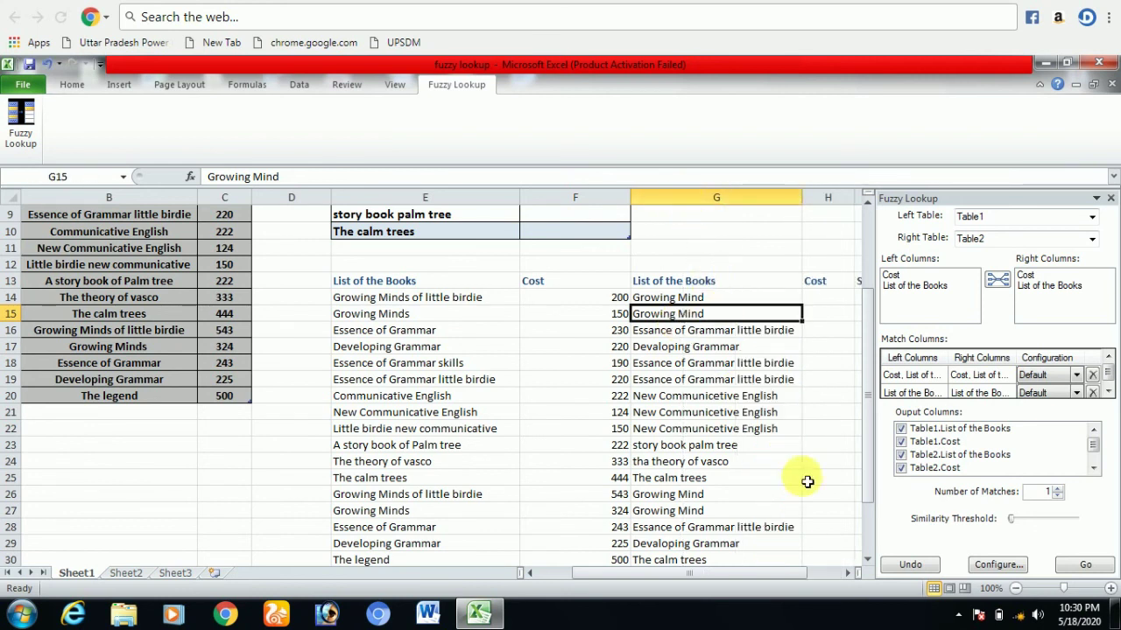
pyautogui.click(848, 573)
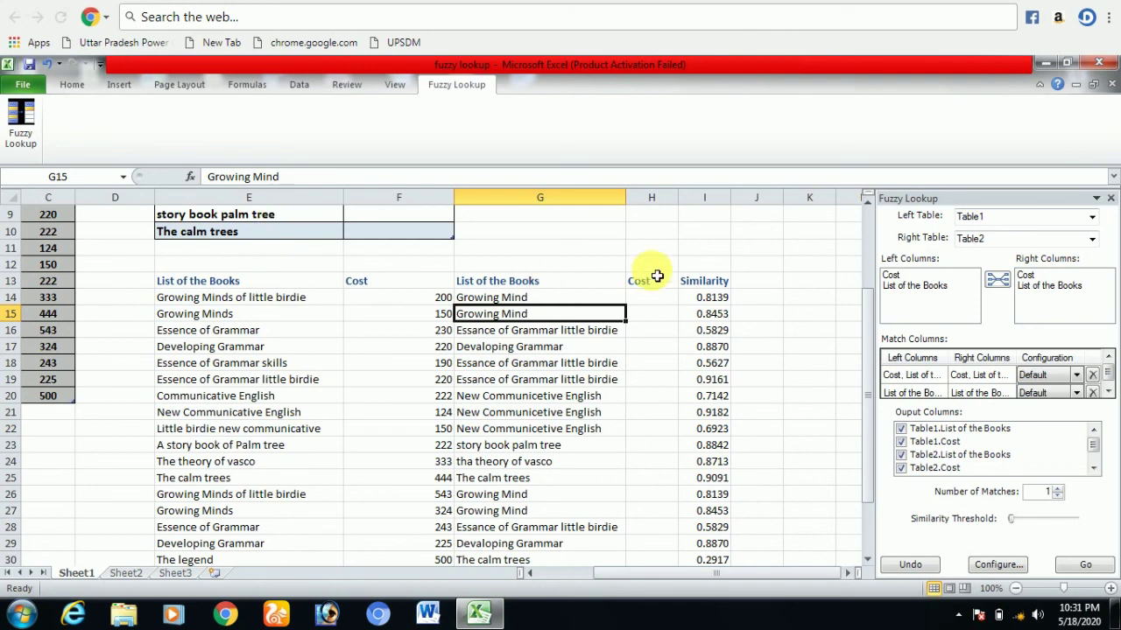
pyautogui.moveTo(870, 206); pyautogui.dragTo(869, 206)
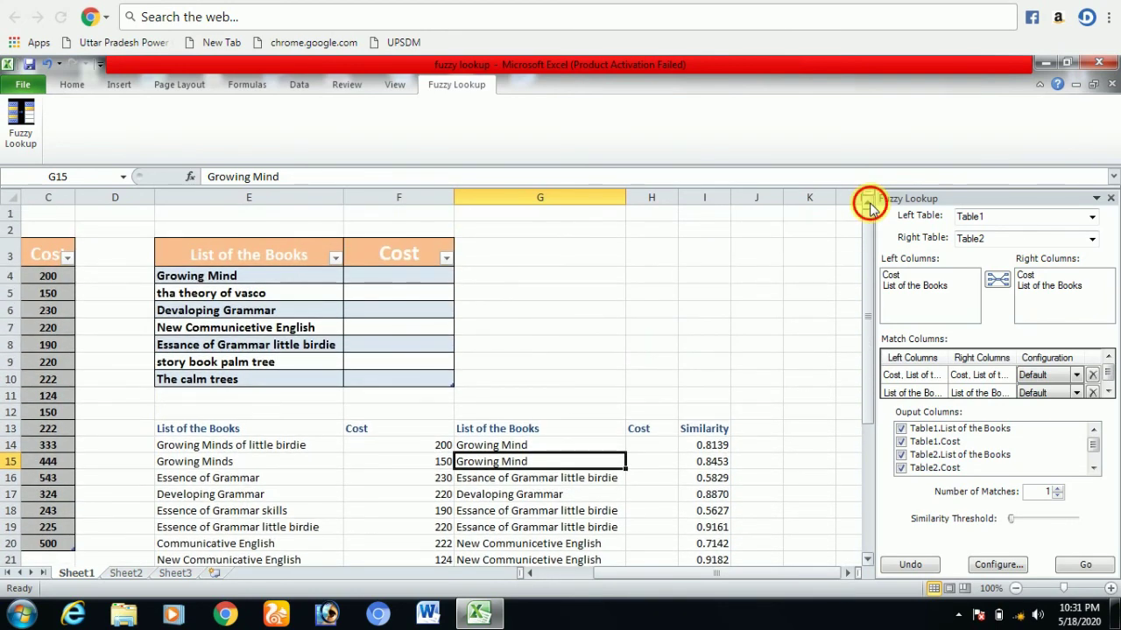